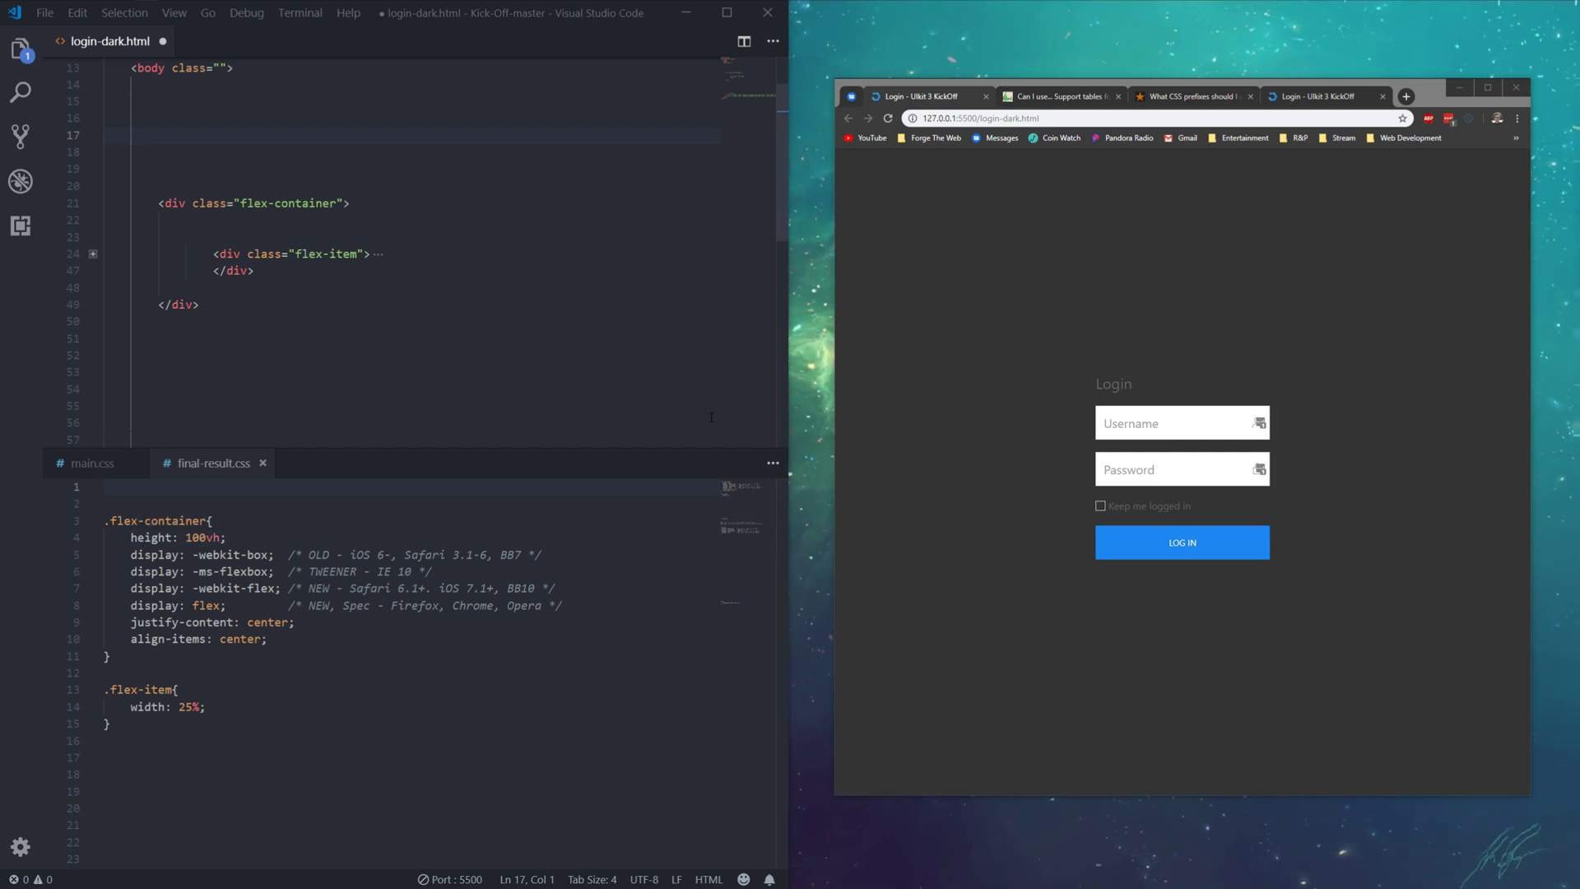
Bring up the Can I use flexbox page in the browser.
{"action": "left_click", "coordinate": [1050, 97]}
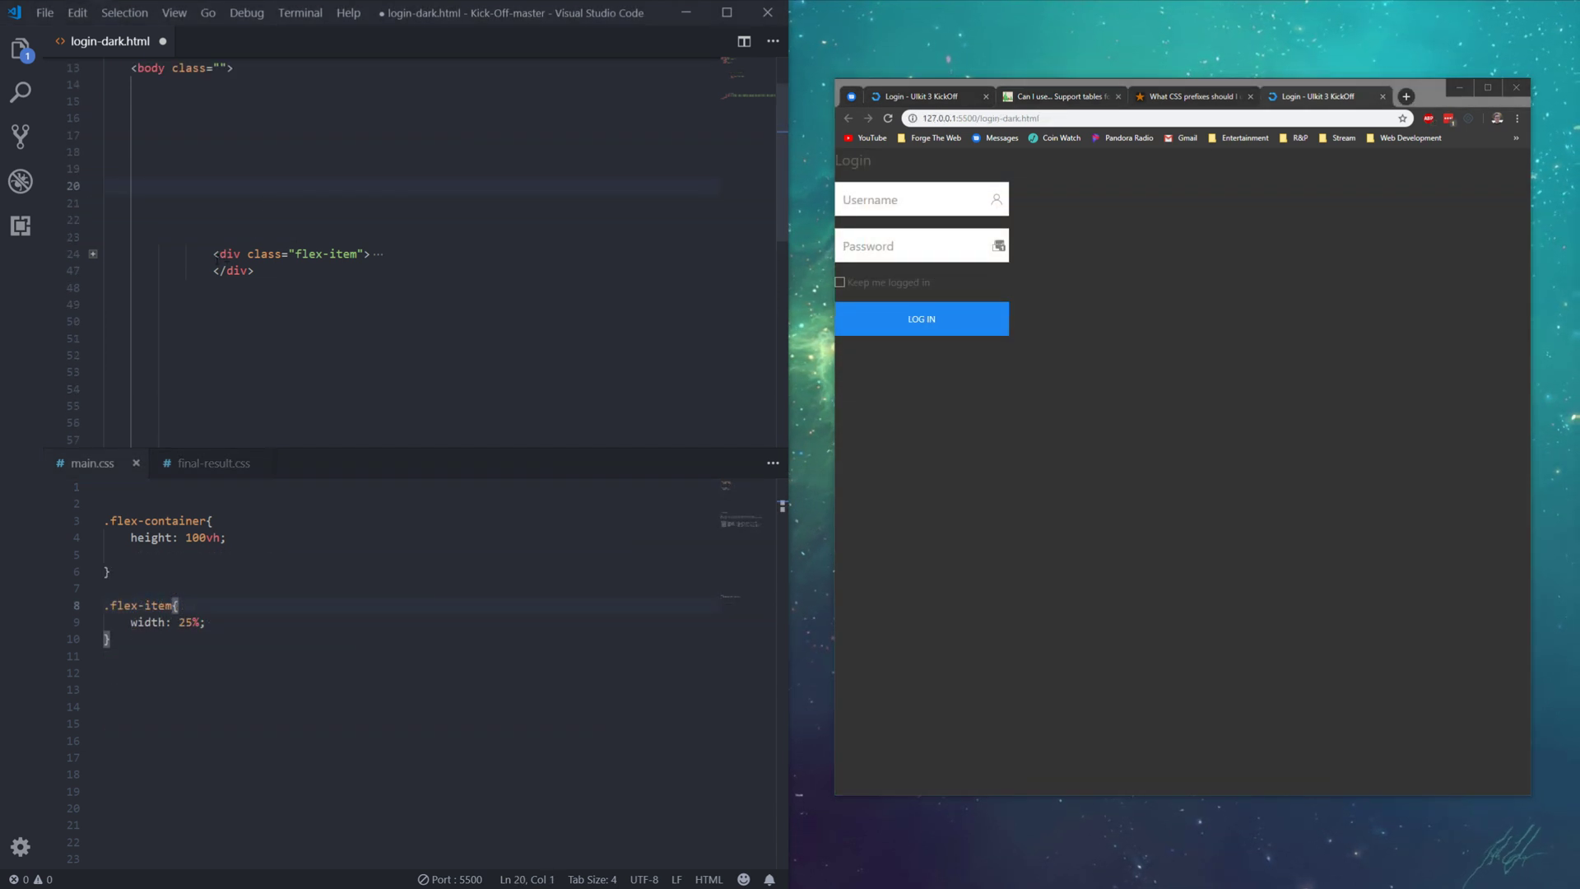
Inspect the folded flex-item login block and select its class name.
{"action": "left_click", "coordinate": [92, 254]}
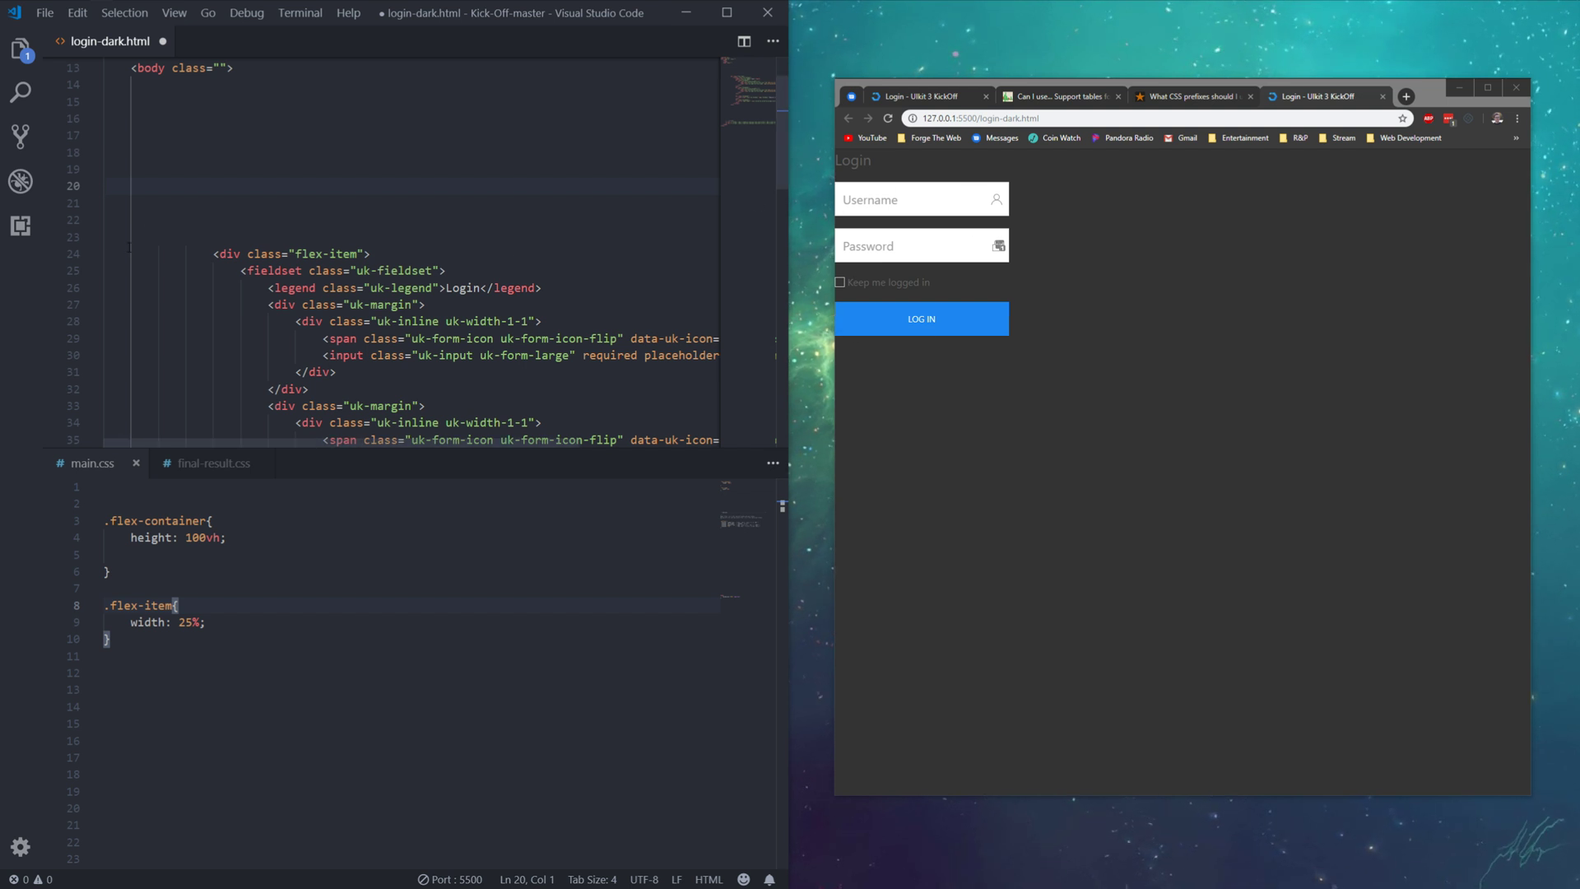
{"action": "left_click", "coordinate": [213, 254]}
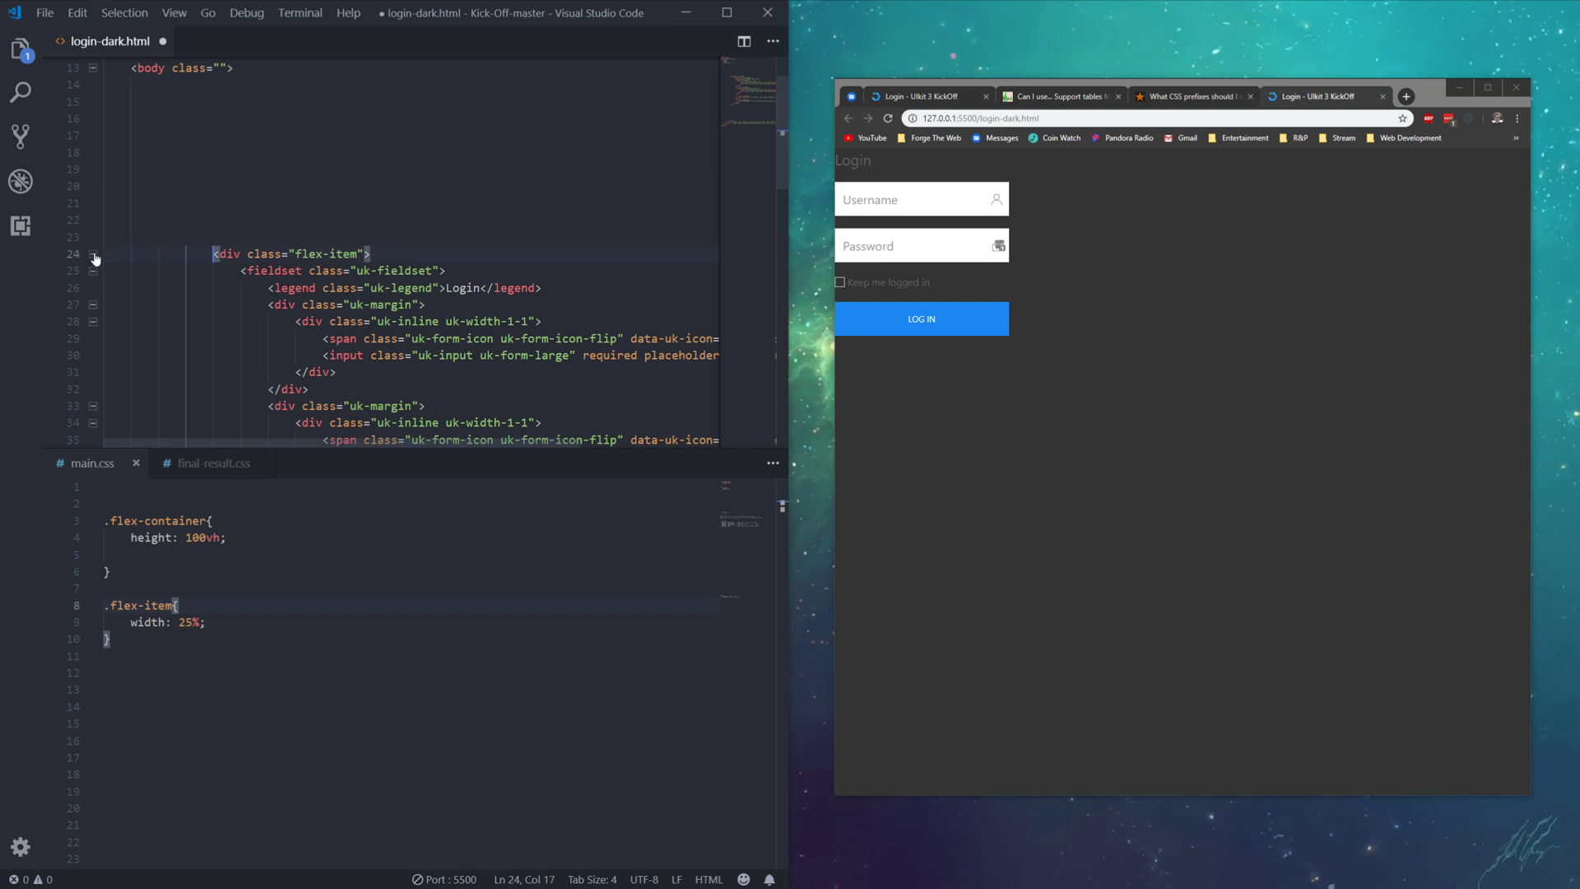
{"action": "left_click", "coordinate": [93, 254]}
{"action": "left_click", "coordinate": [296, 255]}
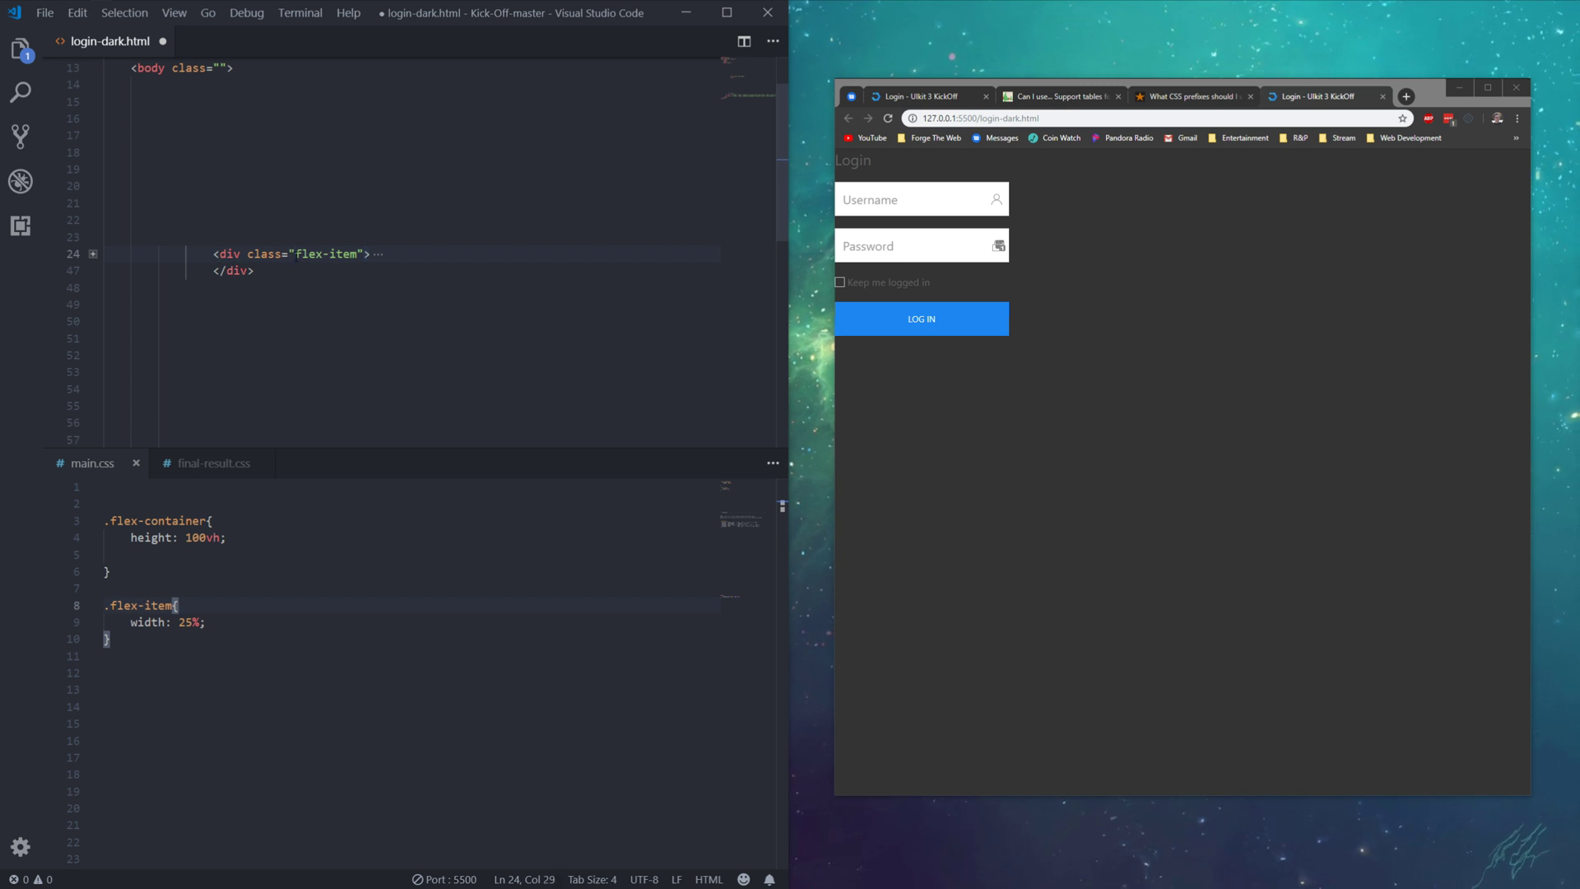
{"action": "key", "text": "ctrl+shift+Right"}
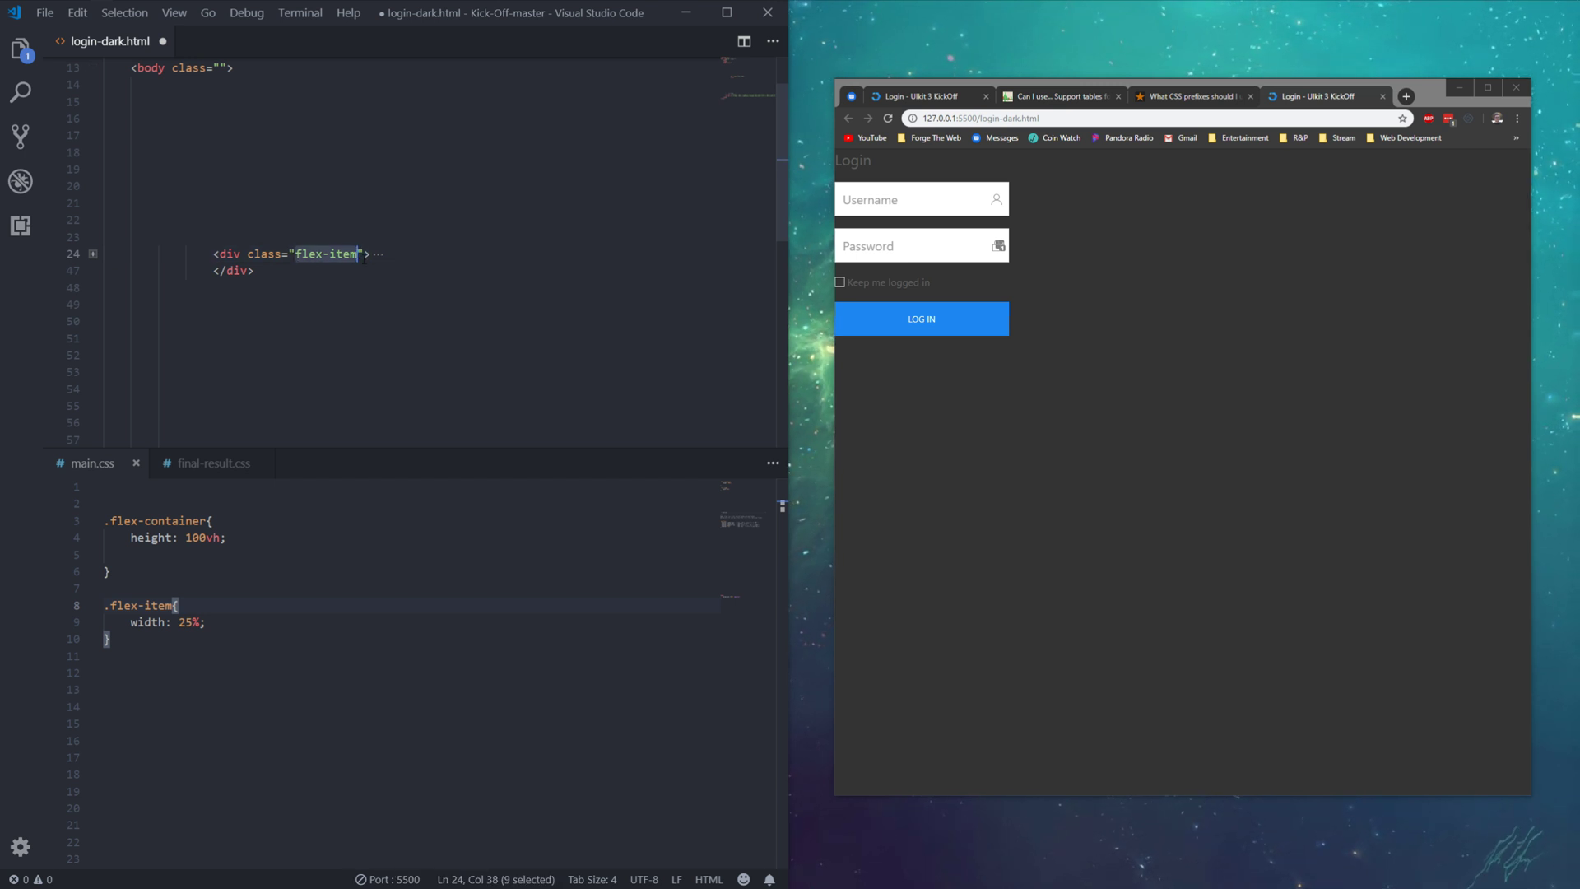
Add a <div class="flex-container"> above the flex-item block, deleting the auto-closed tag.
{"action": "left_click", "coordinate": [293, 228]}
{"action": "type", "text": "<"}
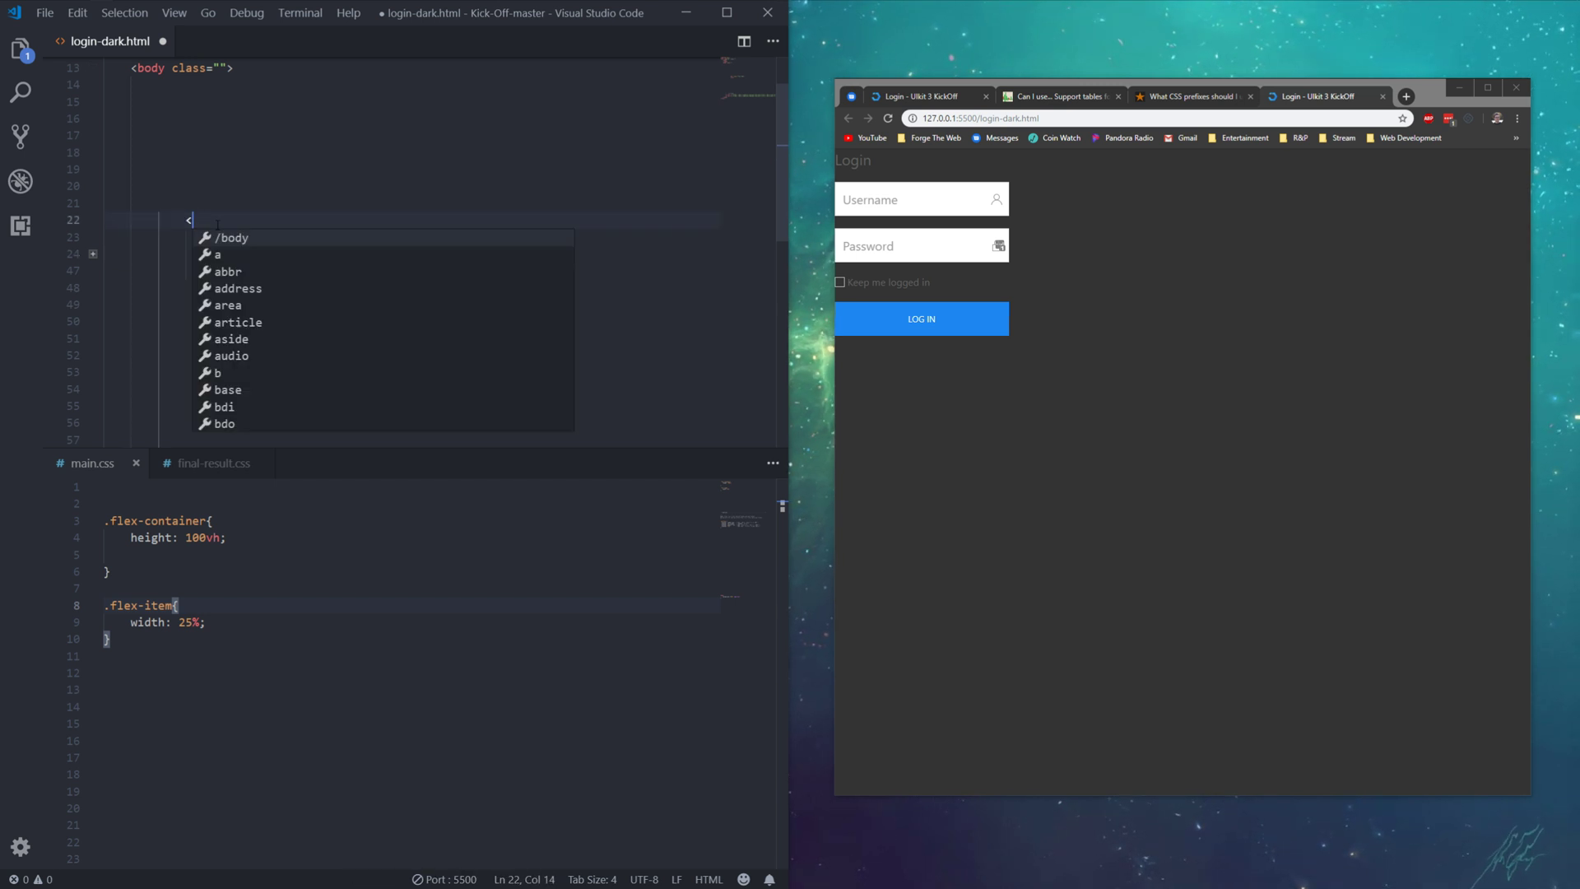
{"action": "type", "text": "div"}
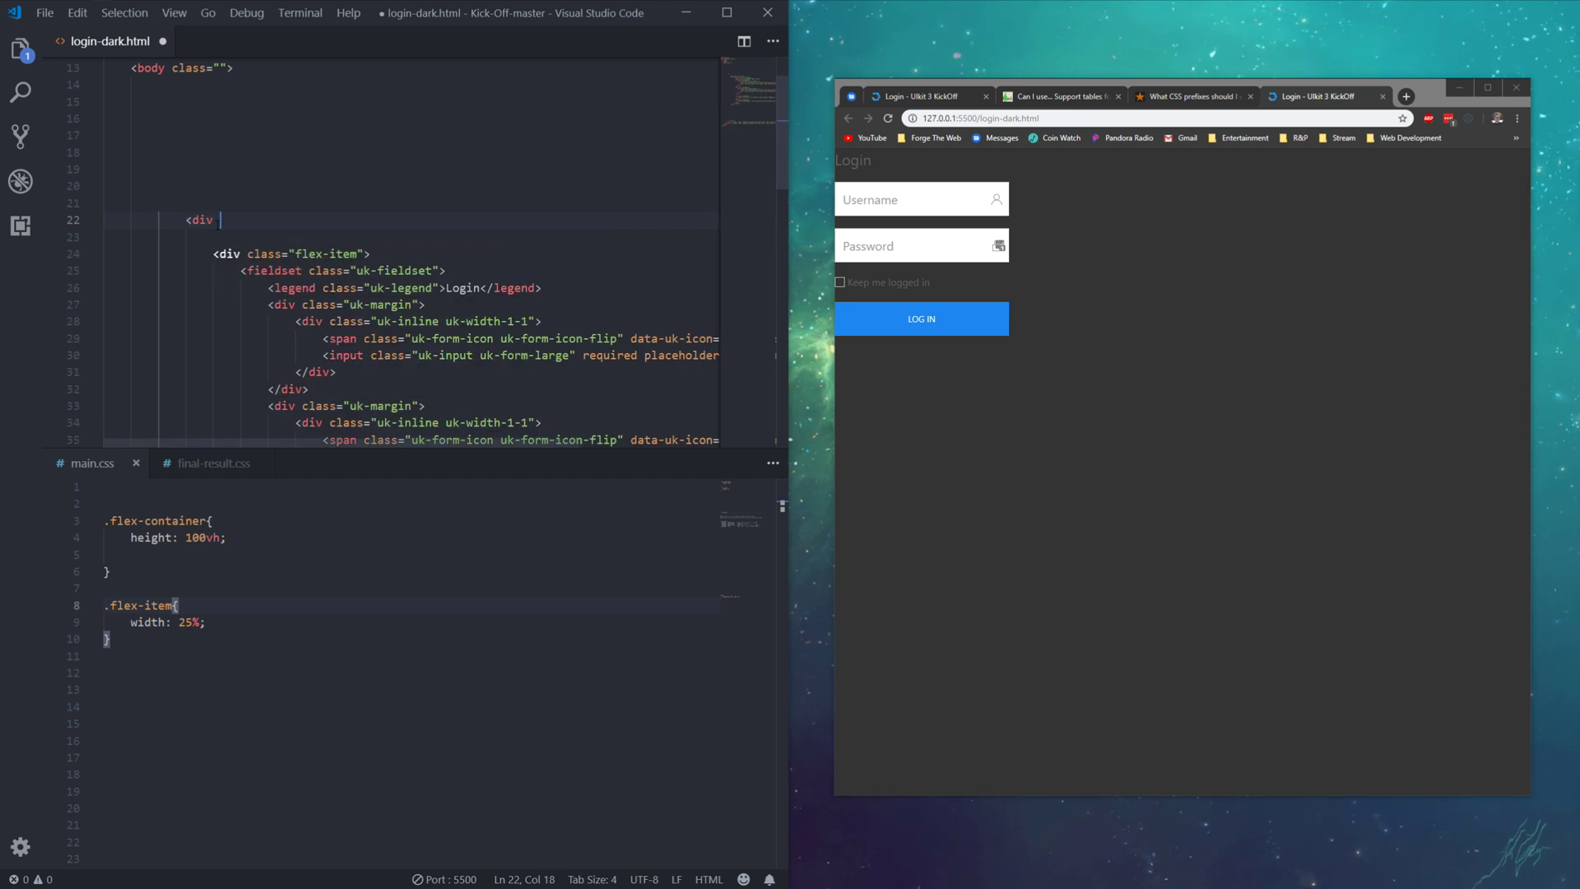
{"action": "type", "text": " class=\""}
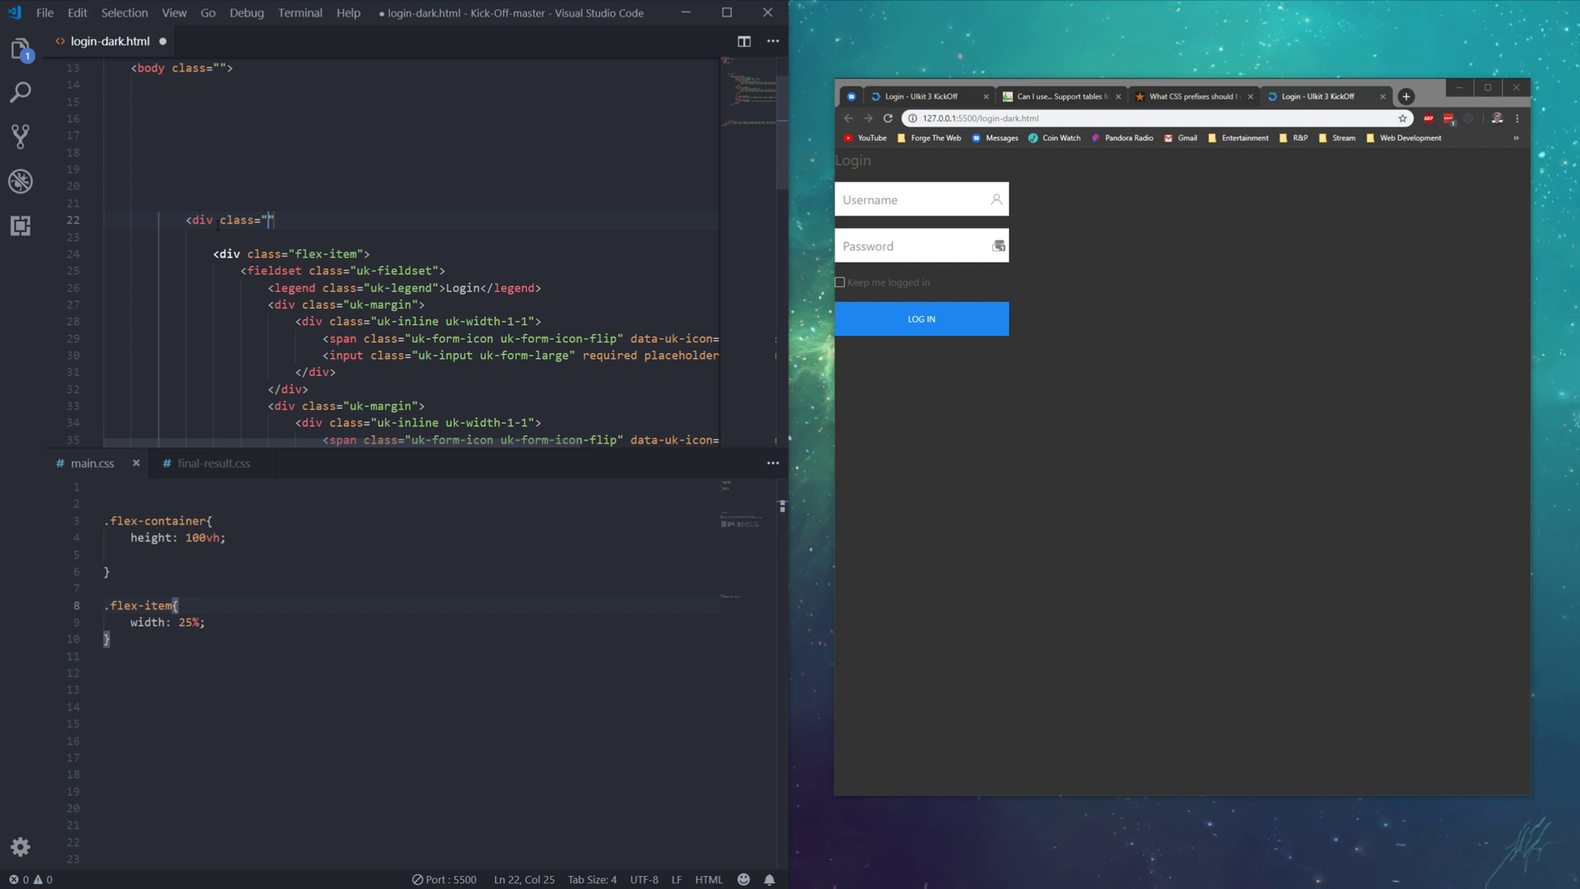
{"action": "type", "text": "flex-co"}
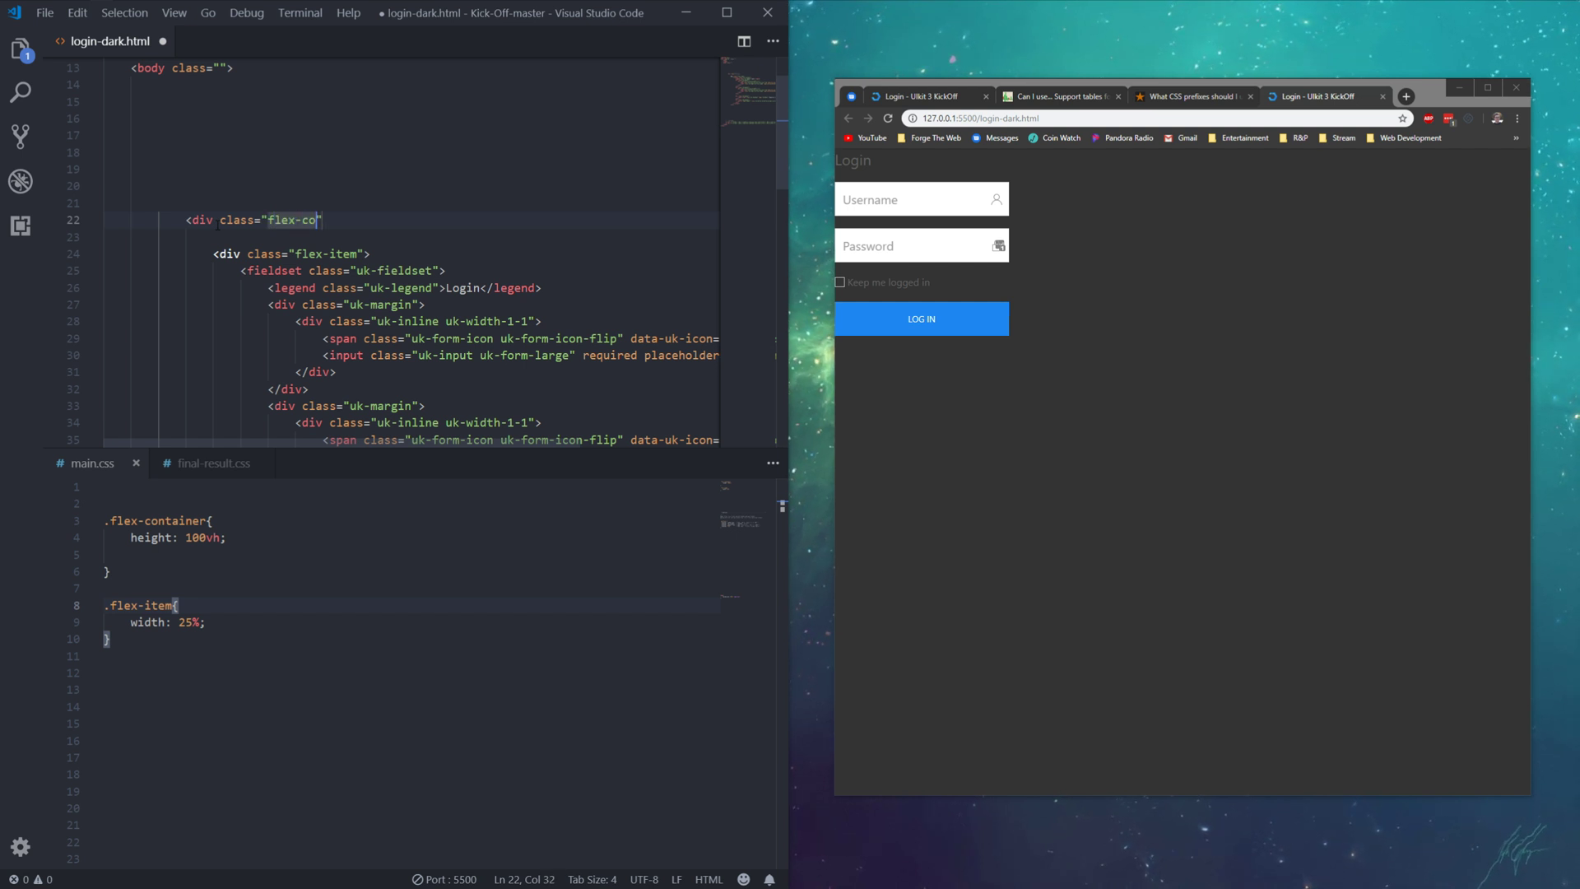
{"action": "type", "text": "ntainer"}
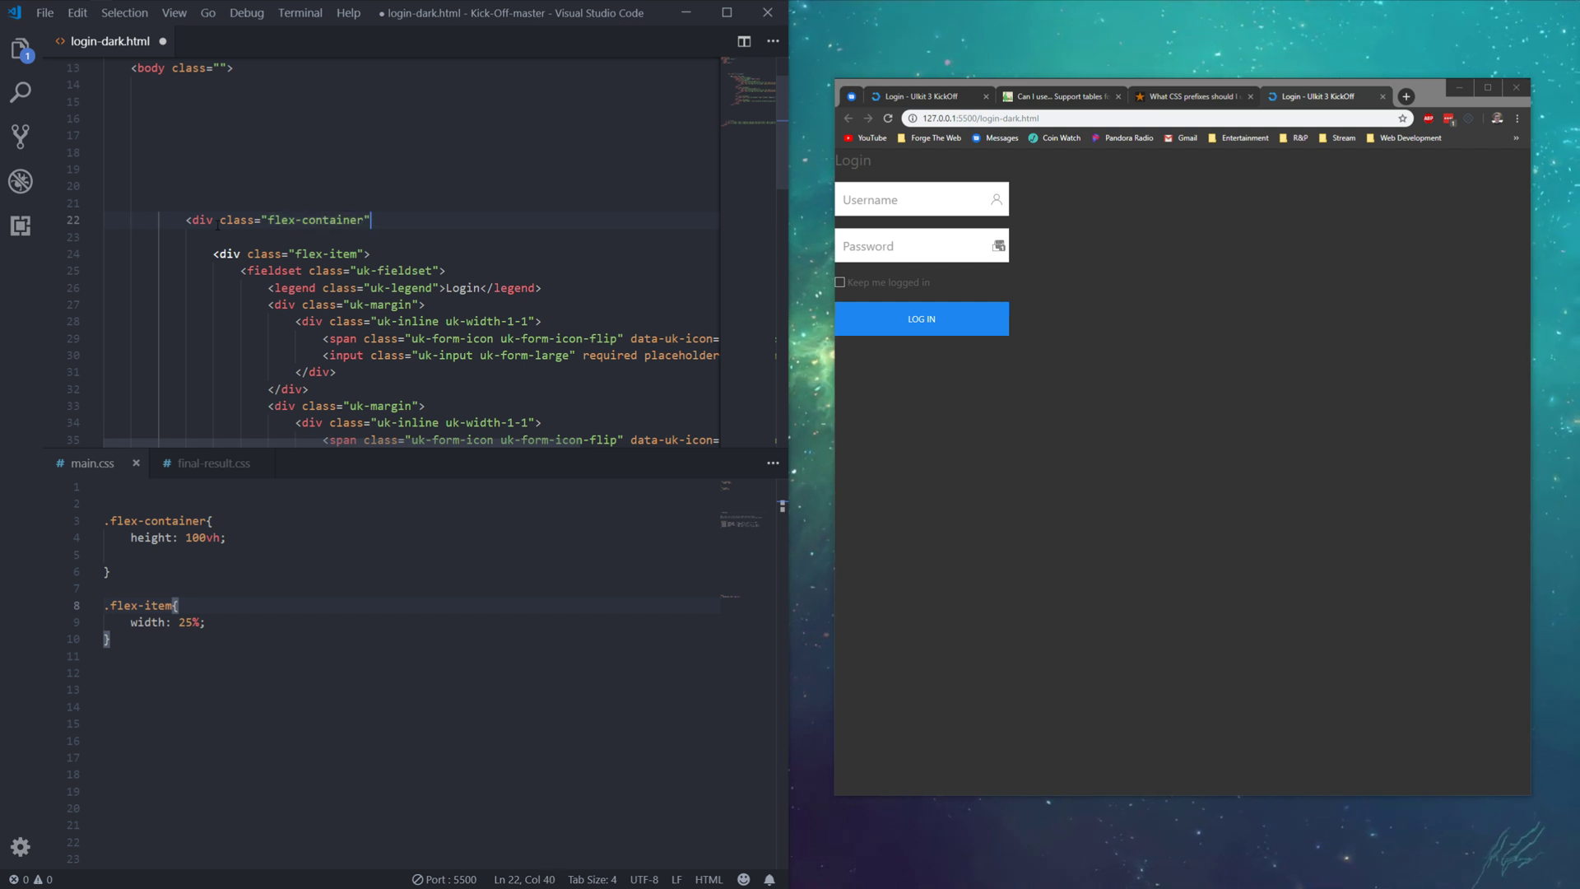
{"action": "type", "text": "\"></div>"}
{"action": "key", "text": "shift+End"}
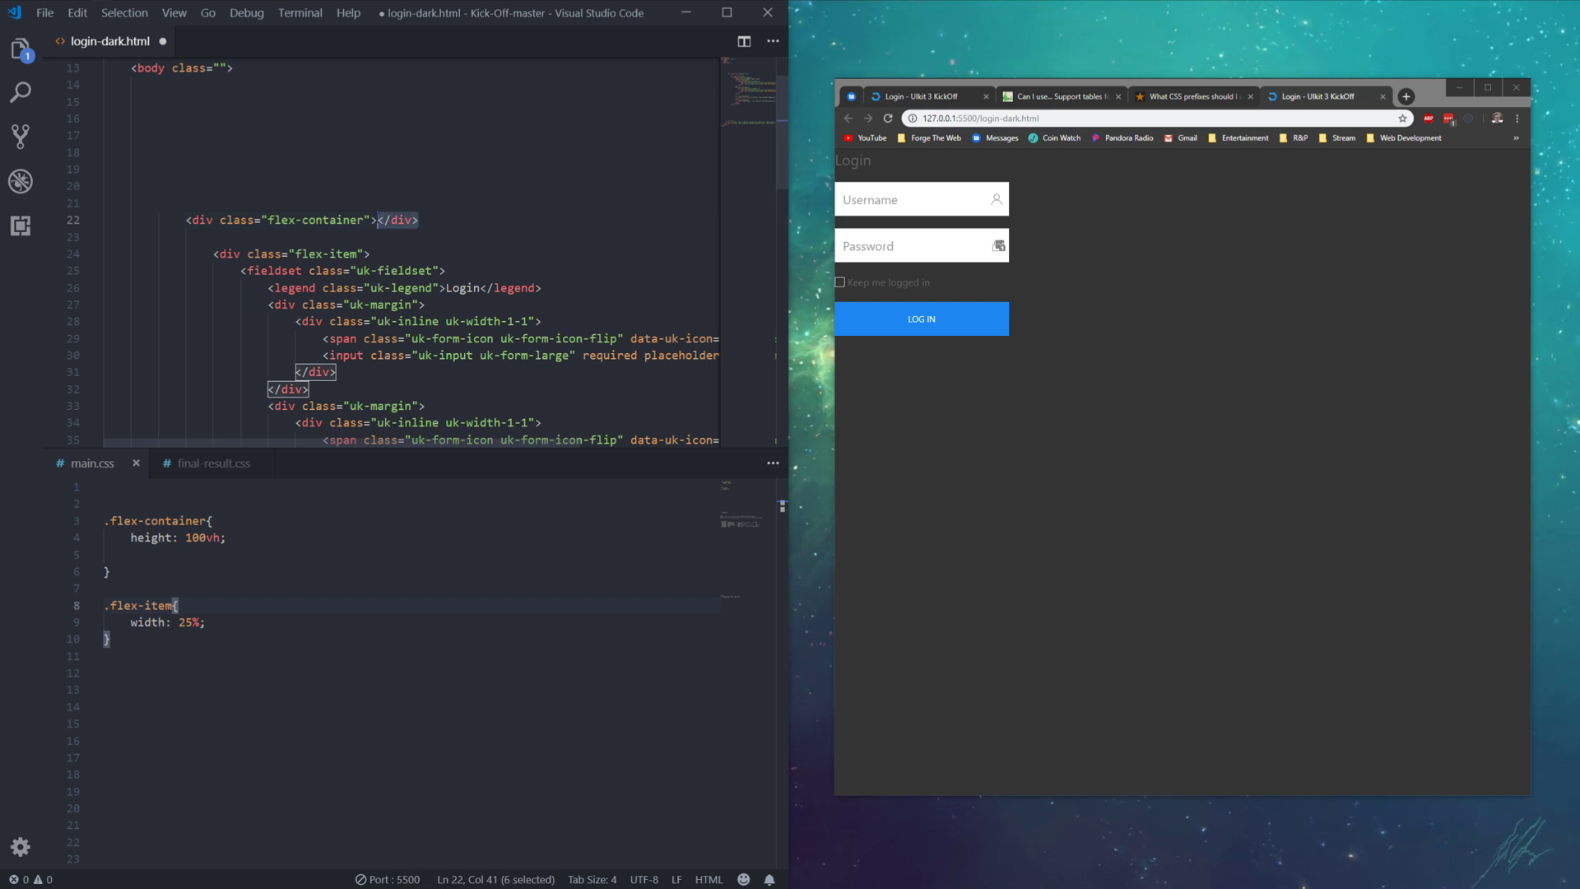
{"action": "key", "text": "Delete"}
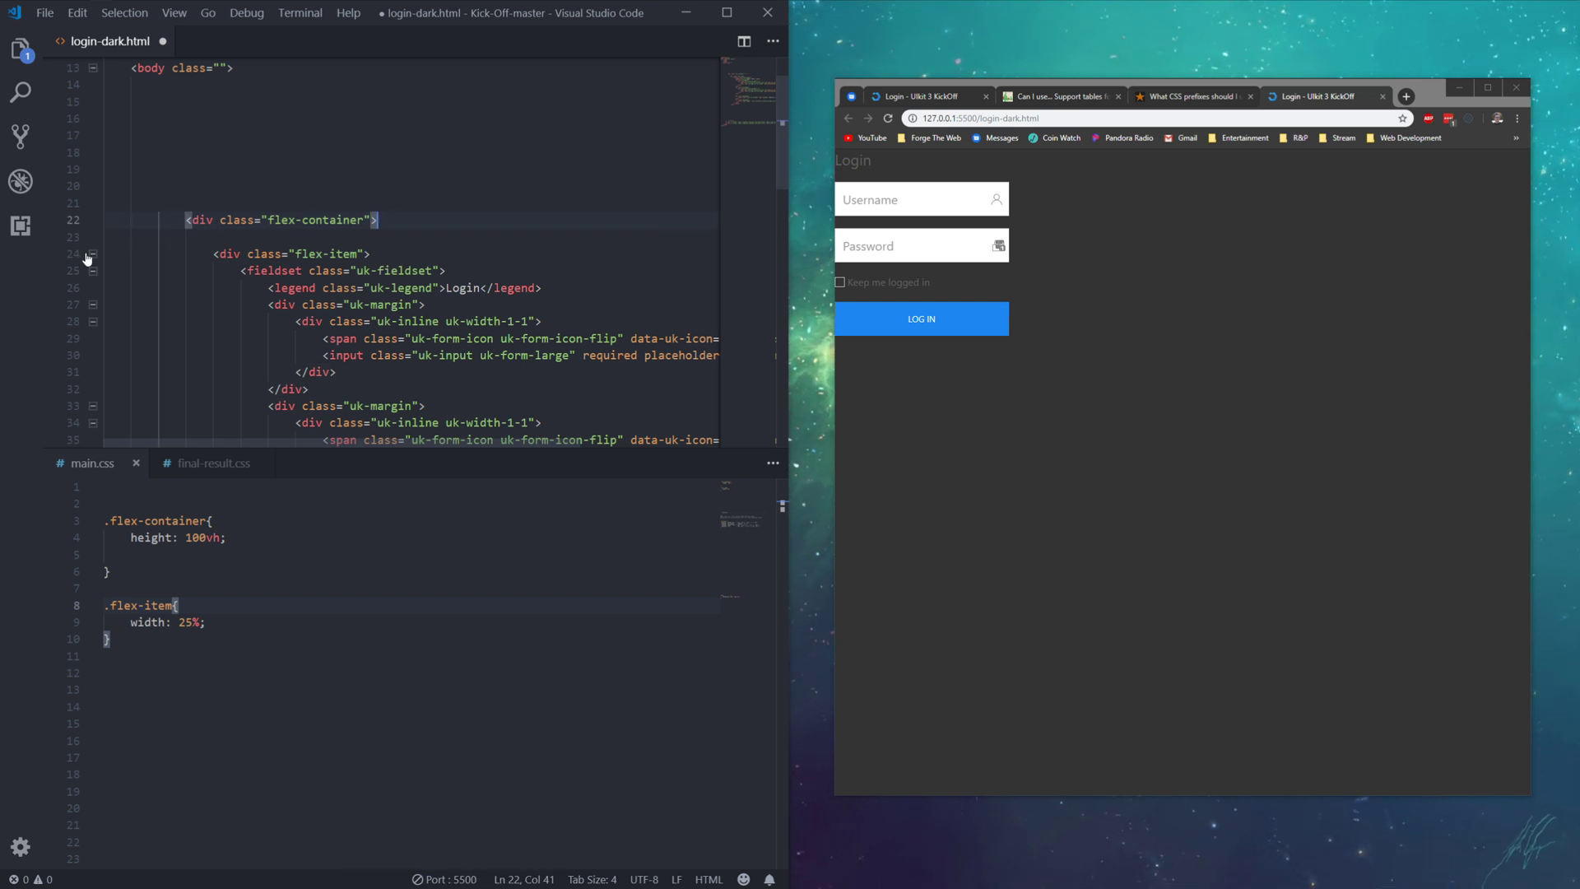
{"action": "left_click", "coordinate": [93, 256]}
{"action": "left_click", "coordinate": [180, 309]}
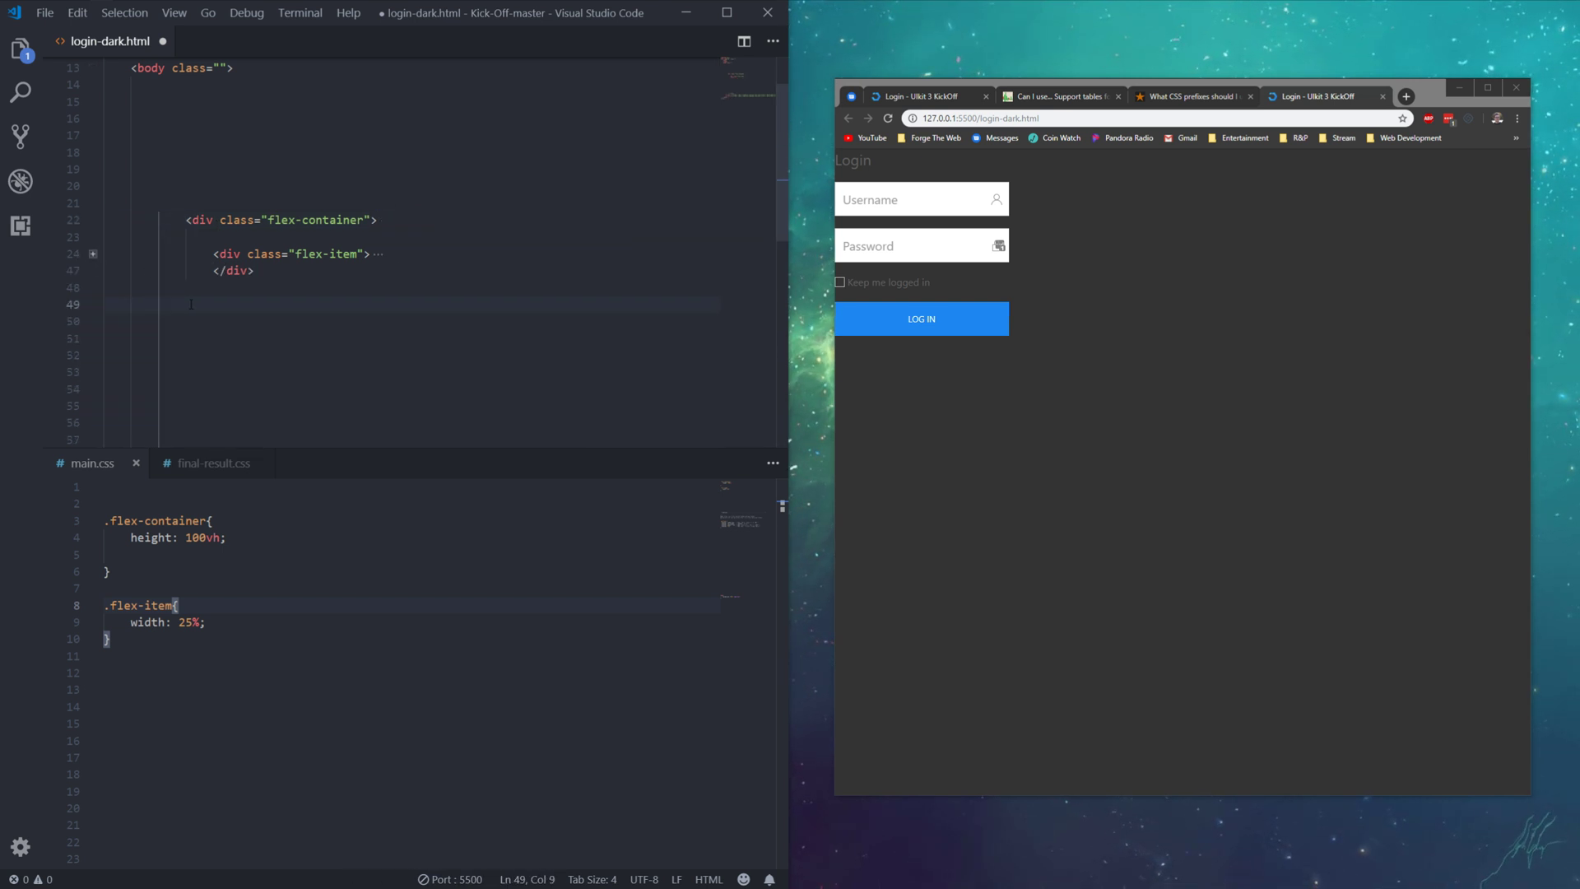
{"action": "type", "text": "</div>"}
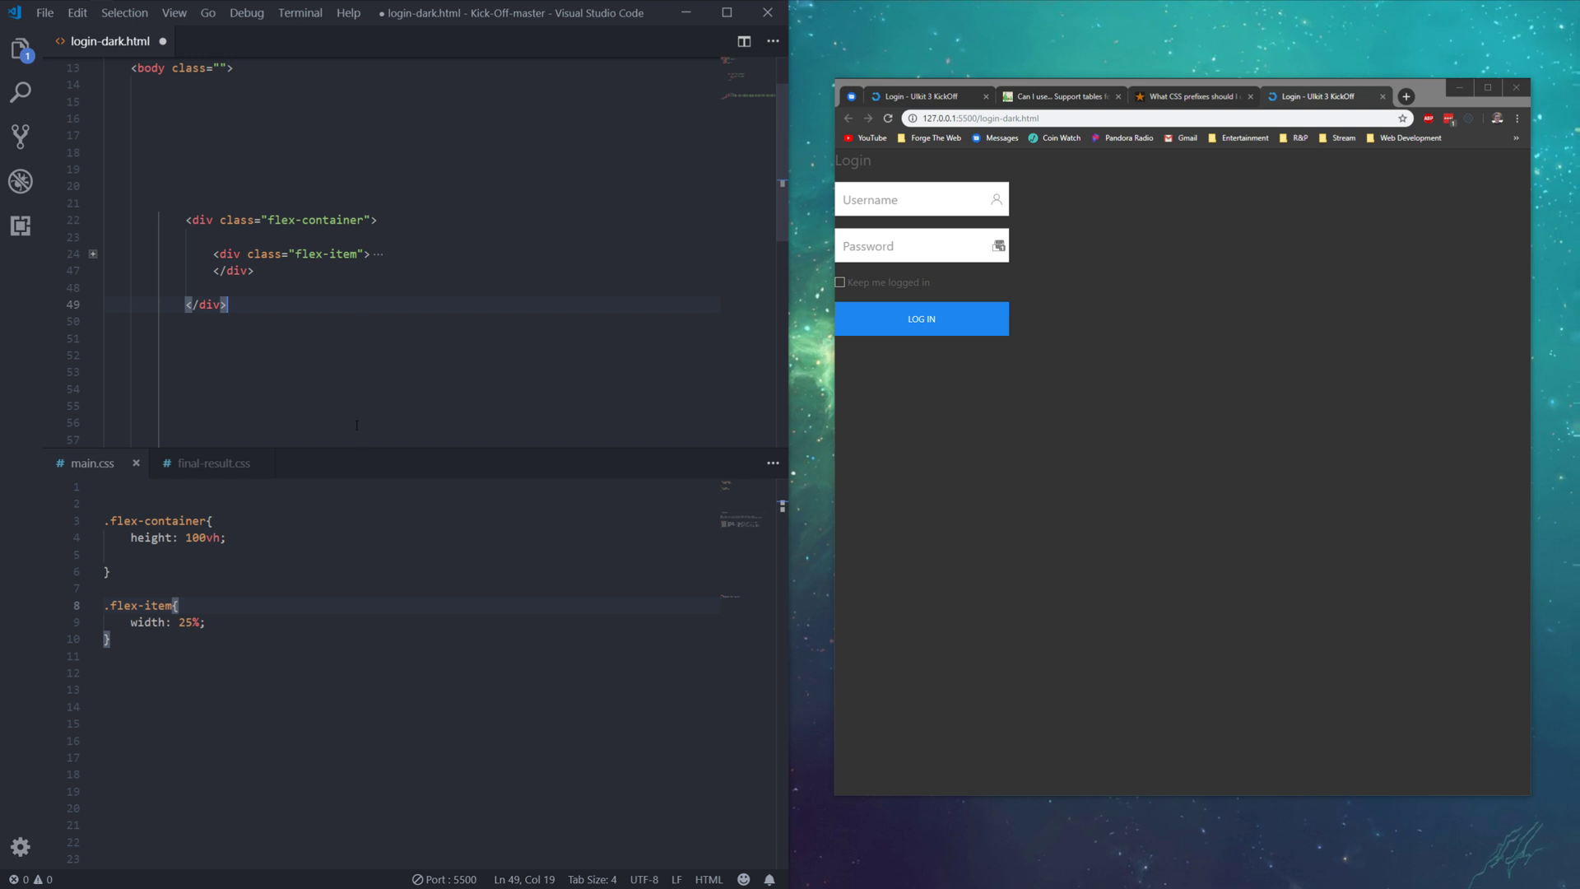
Save login-dark.html, with the caret left inside main.css's .flex-container rule.
{"action": "left_click", "coordinate": [162, 554]}
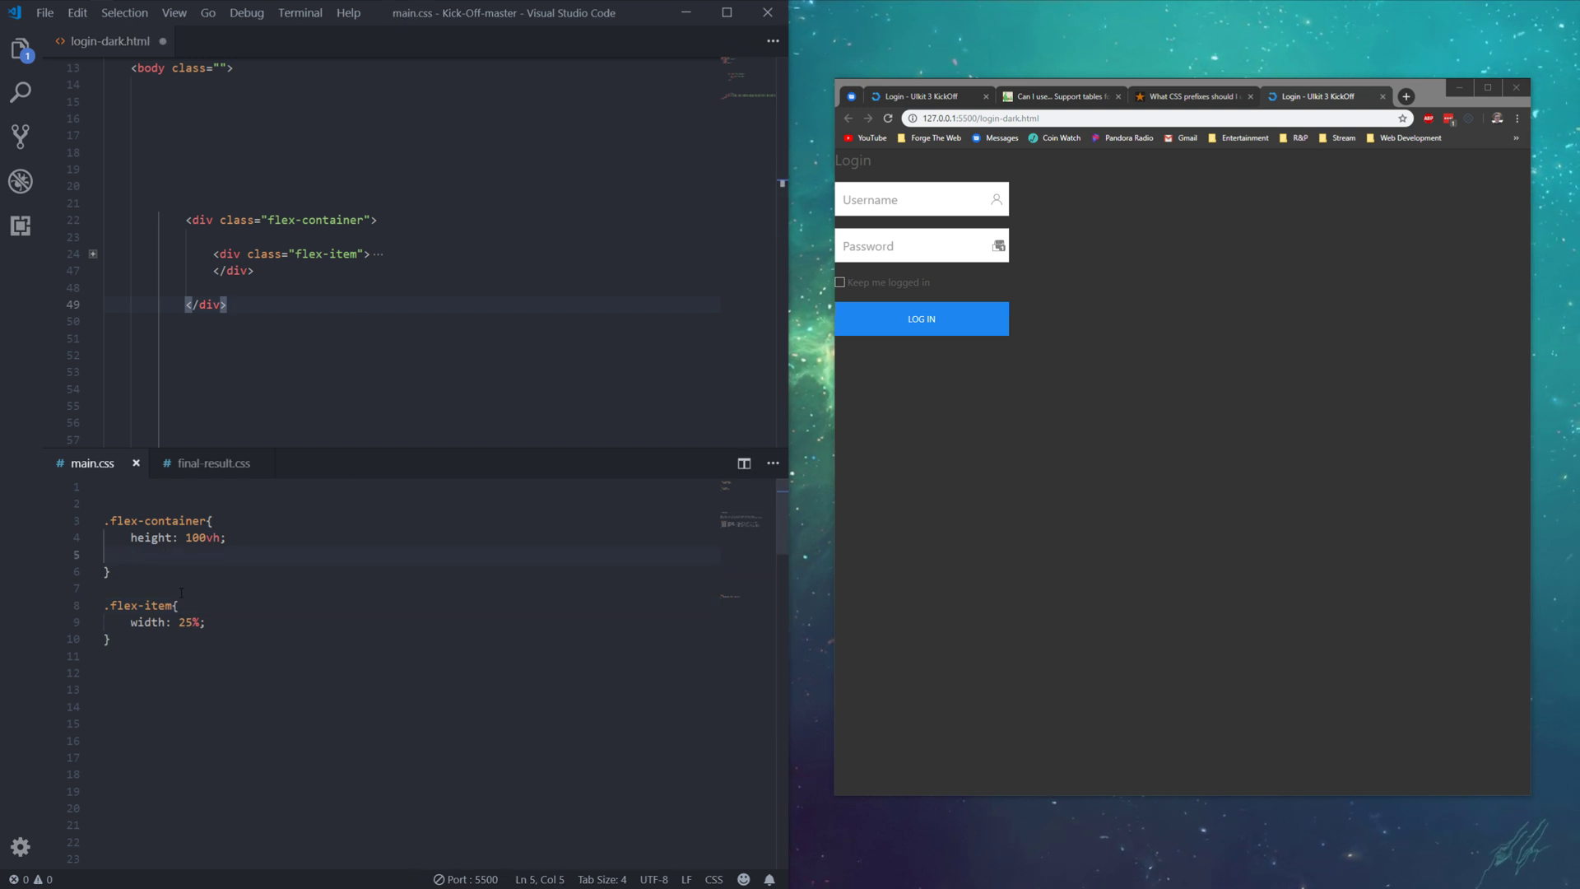
{"action": "left_click", "coordinate": [248, 355]}
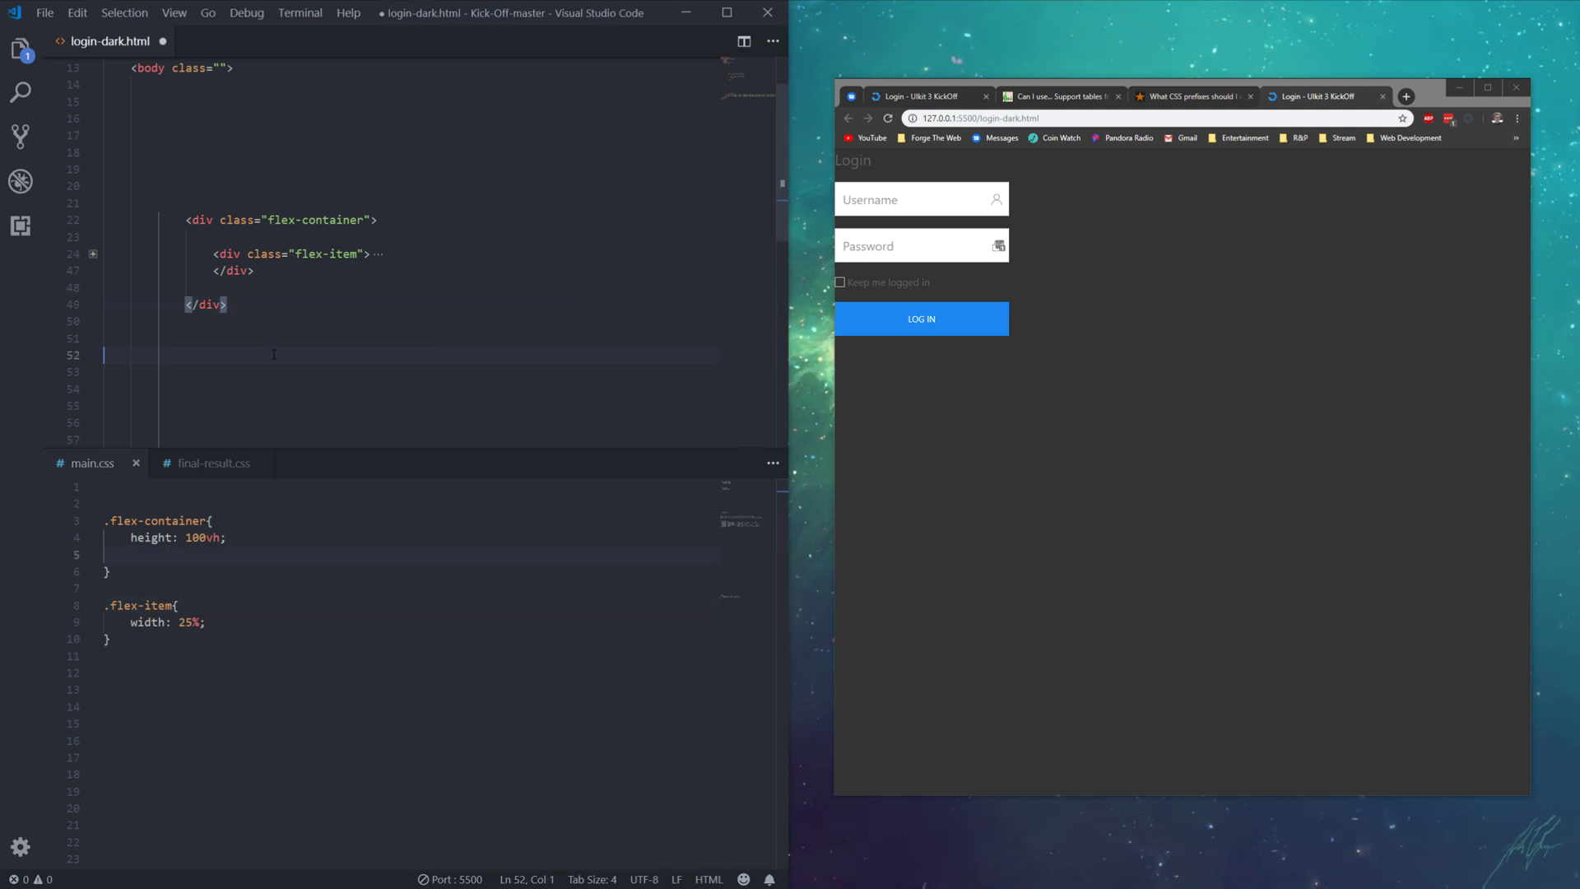
{"action": "left_click", "coordinate": [181, 558]}
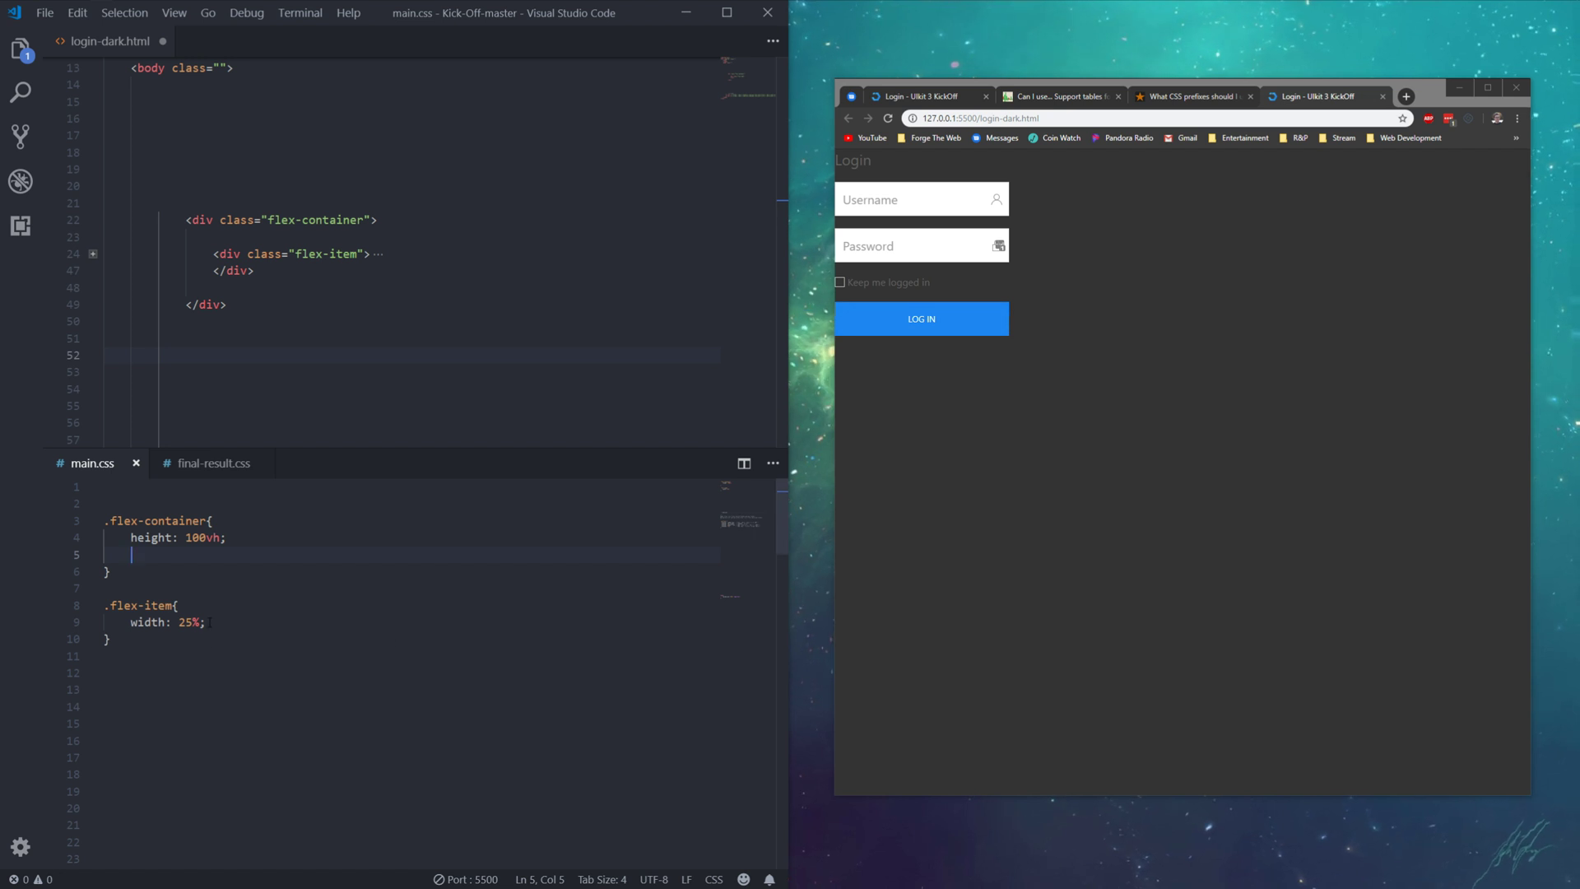
{"action": "key", "text": "ctrl+s"}
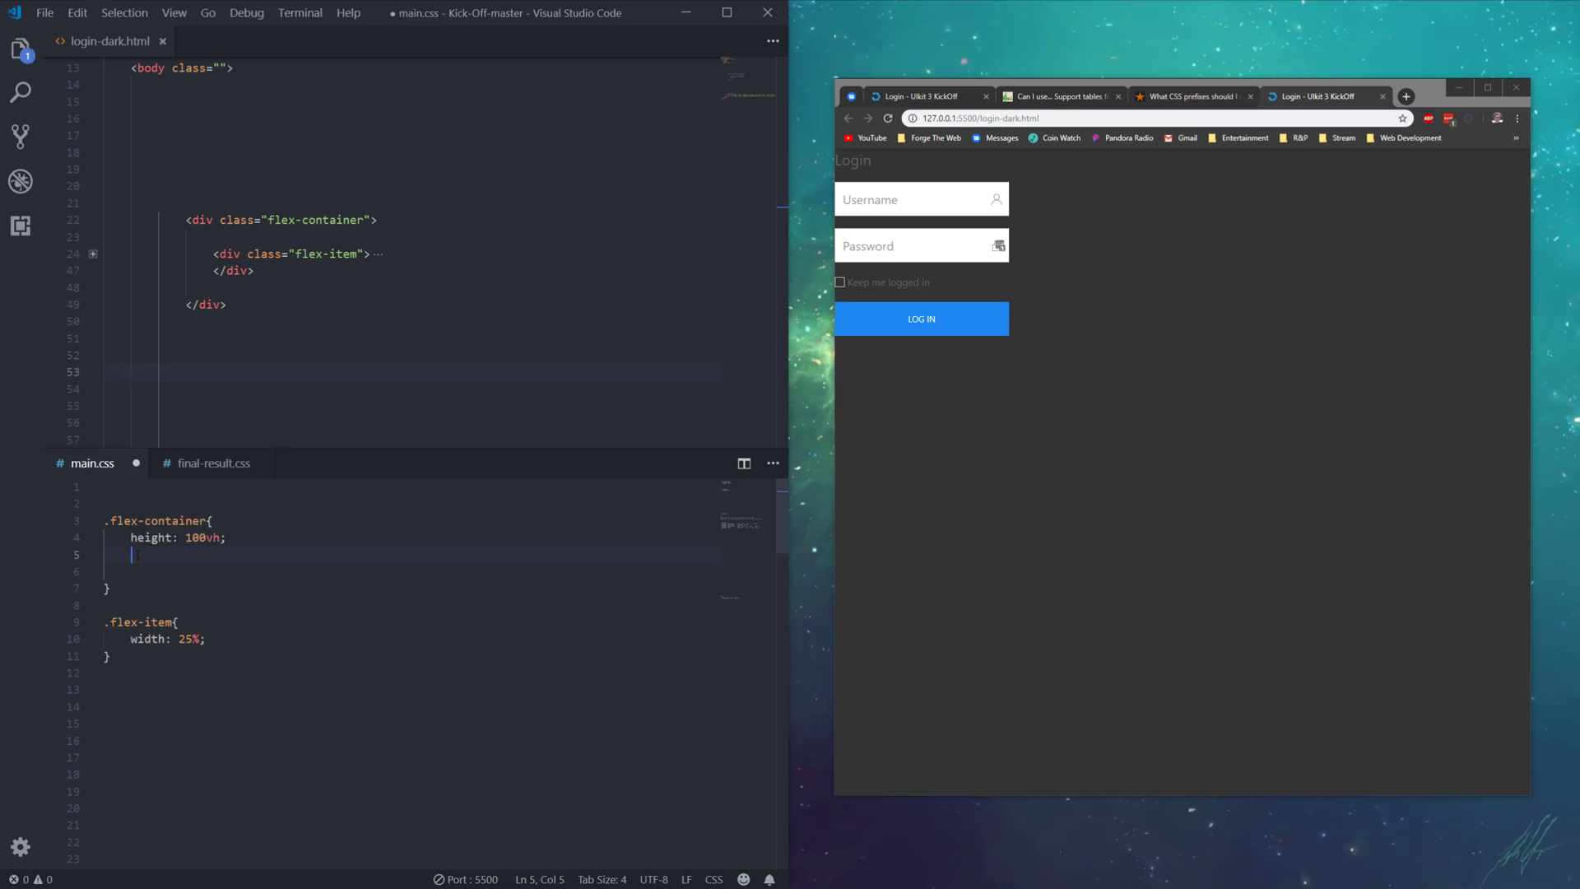
{"action": "type", "text": "display"}
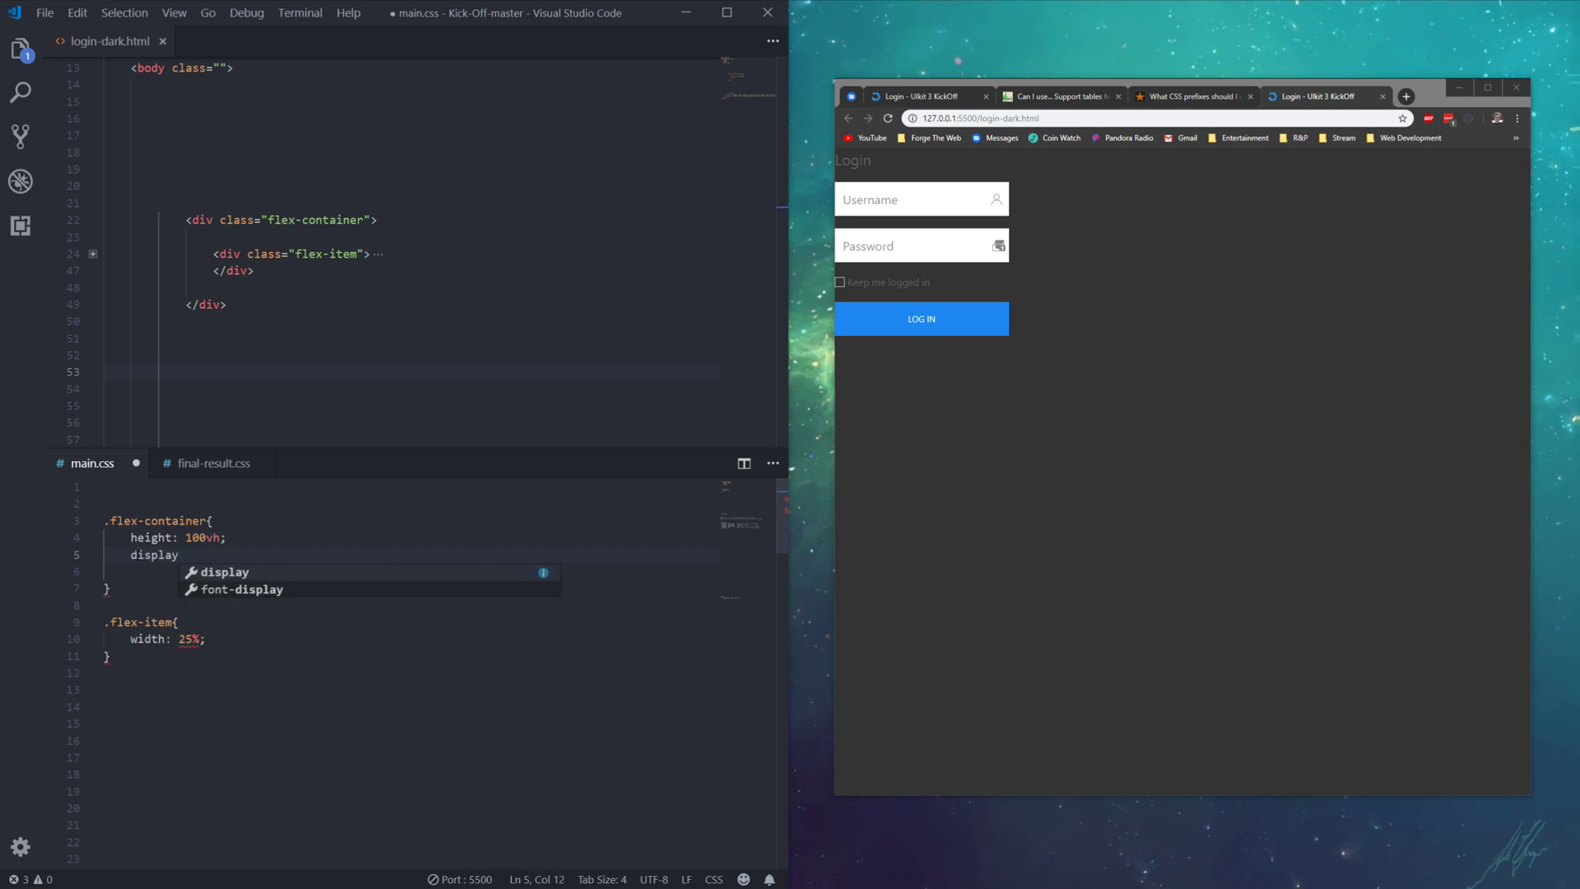
{"action": "type", "text": ": flex;"}
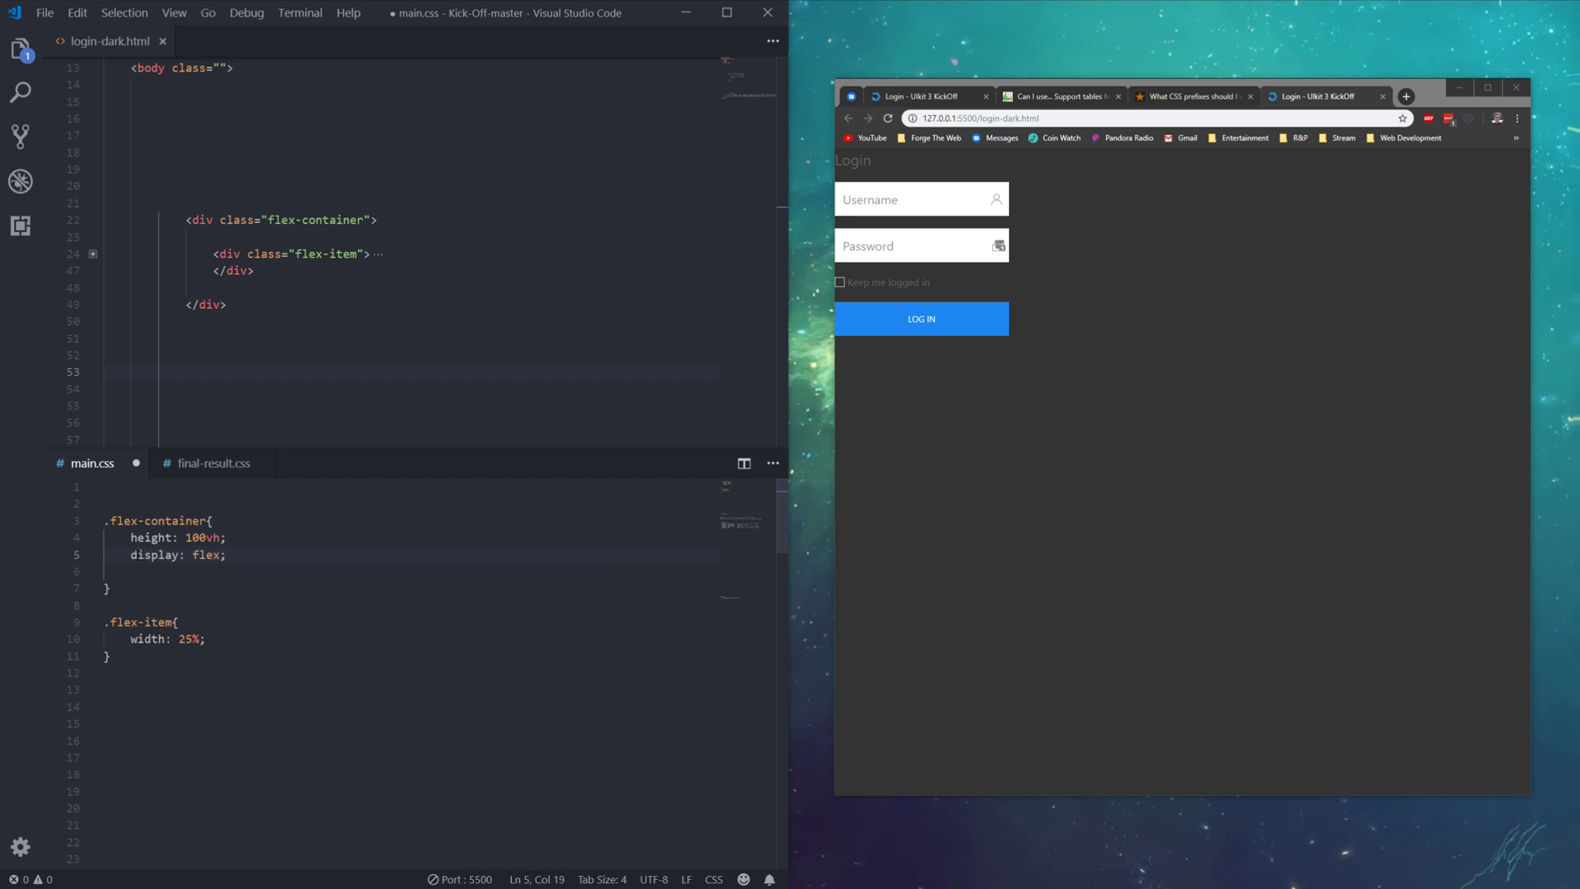
Give .flex-container display: flex, justify-content: center and align-items: center, saving main.css.
{"action": "key", "text": "Return"}
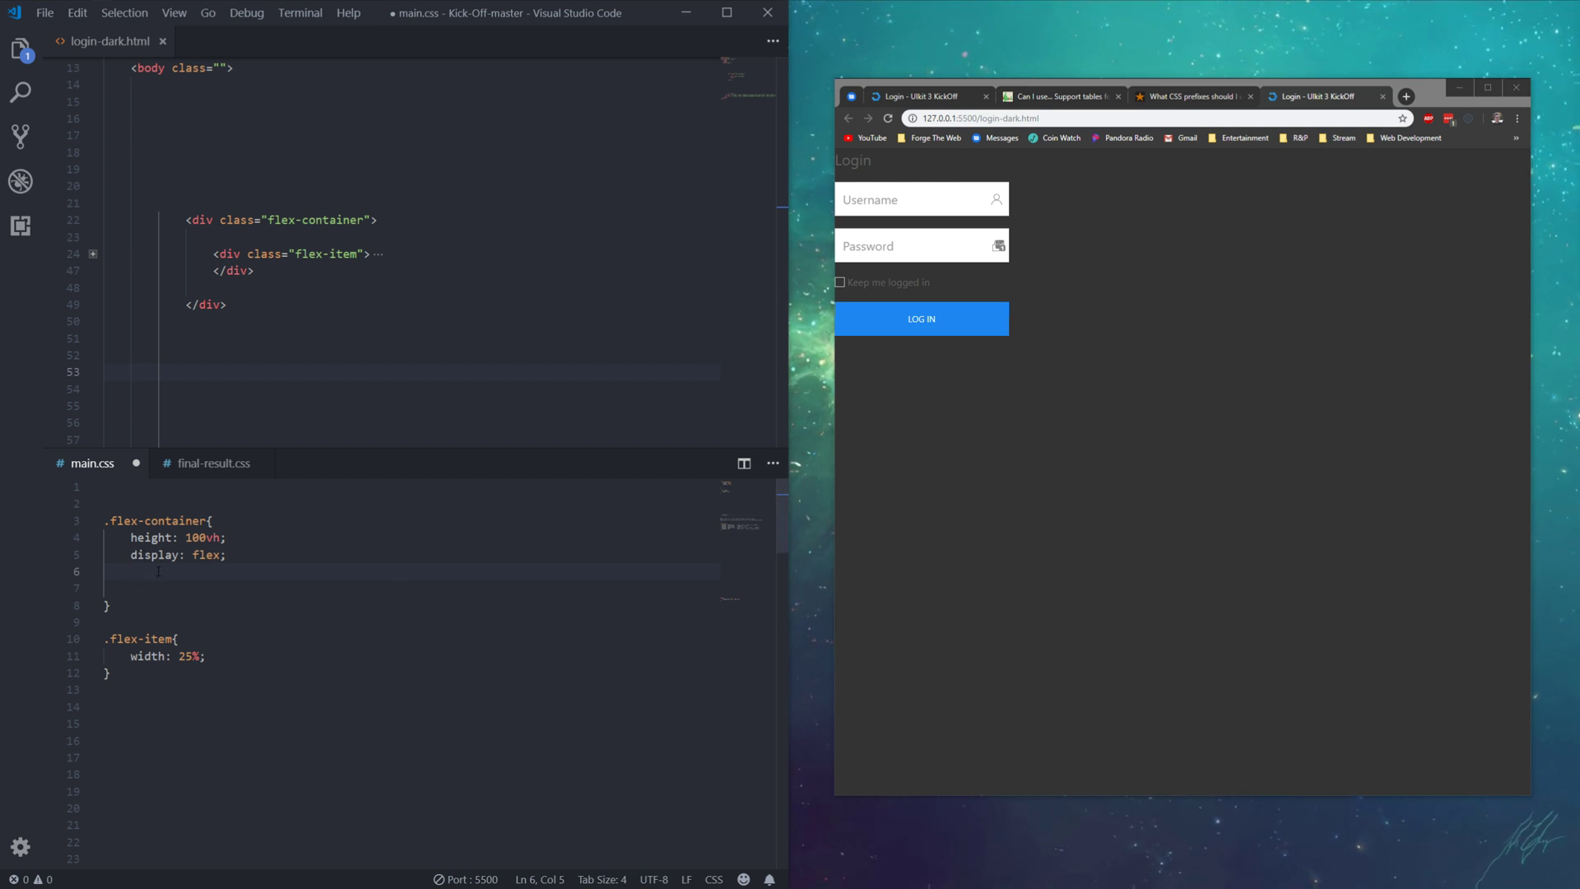
{"action": "type", "text": "justify"}
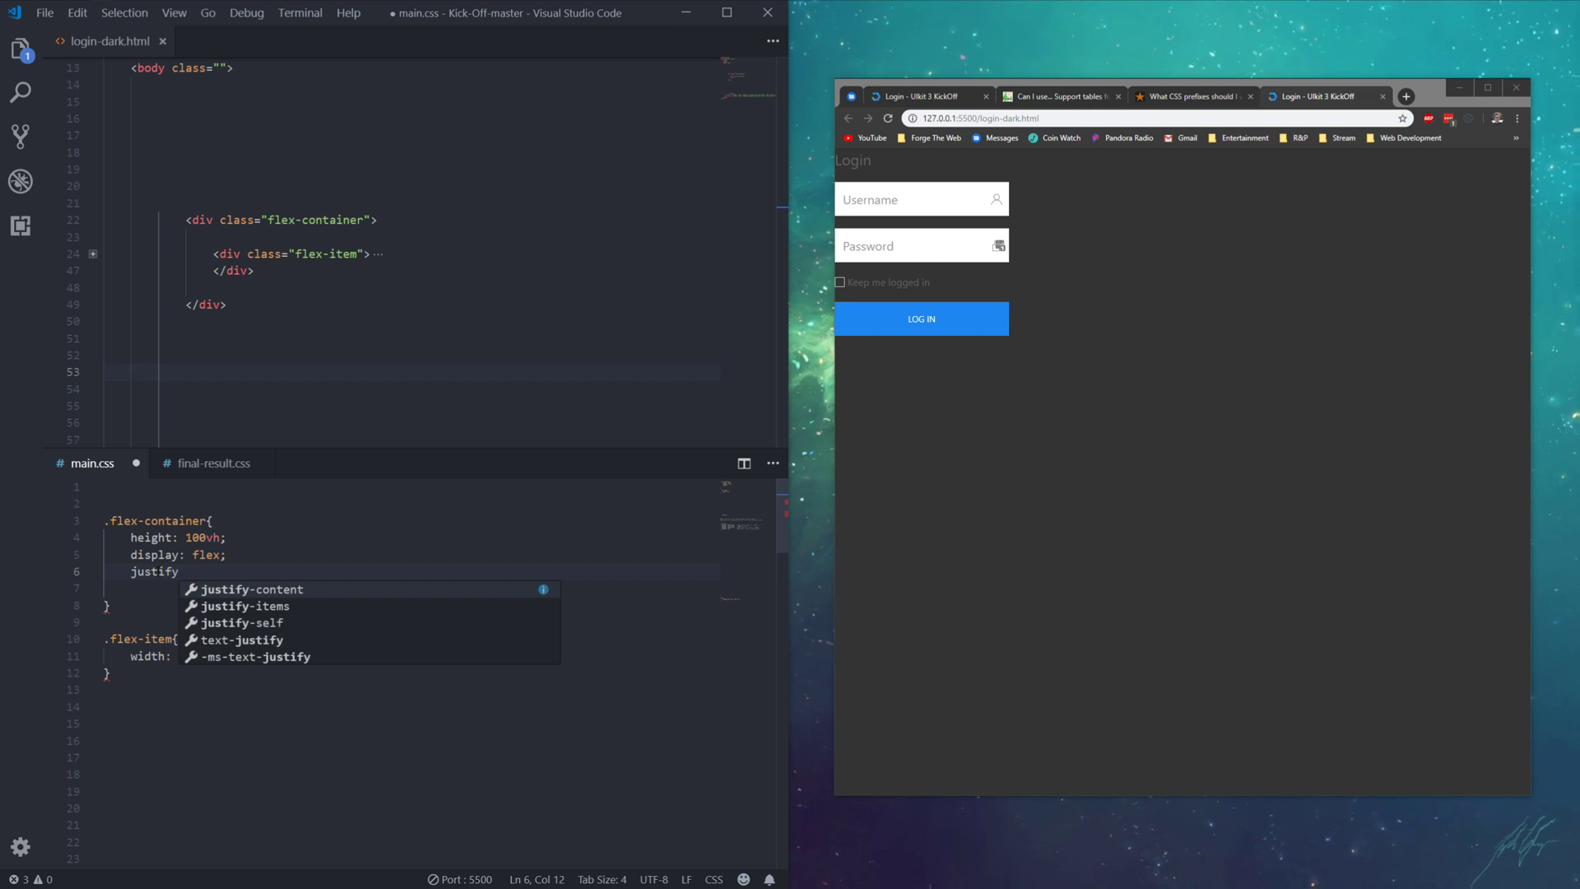
{"action": "type", "text": "-content: cen"}
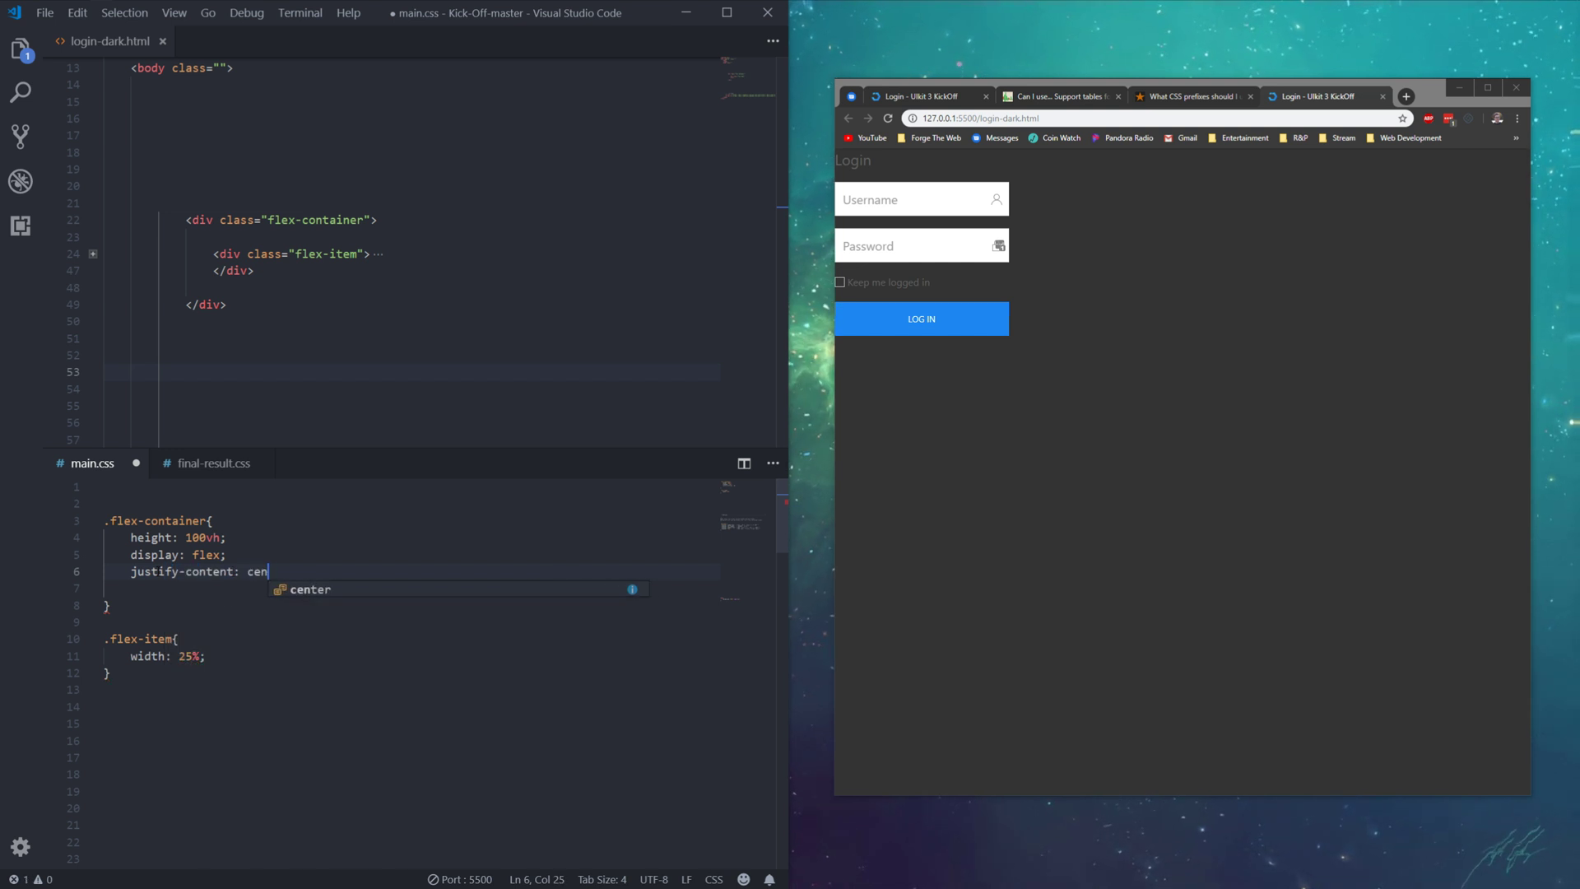
{"action": "type", "text": "ter;"}
{"action": "key", "text": "ctrl+s"}
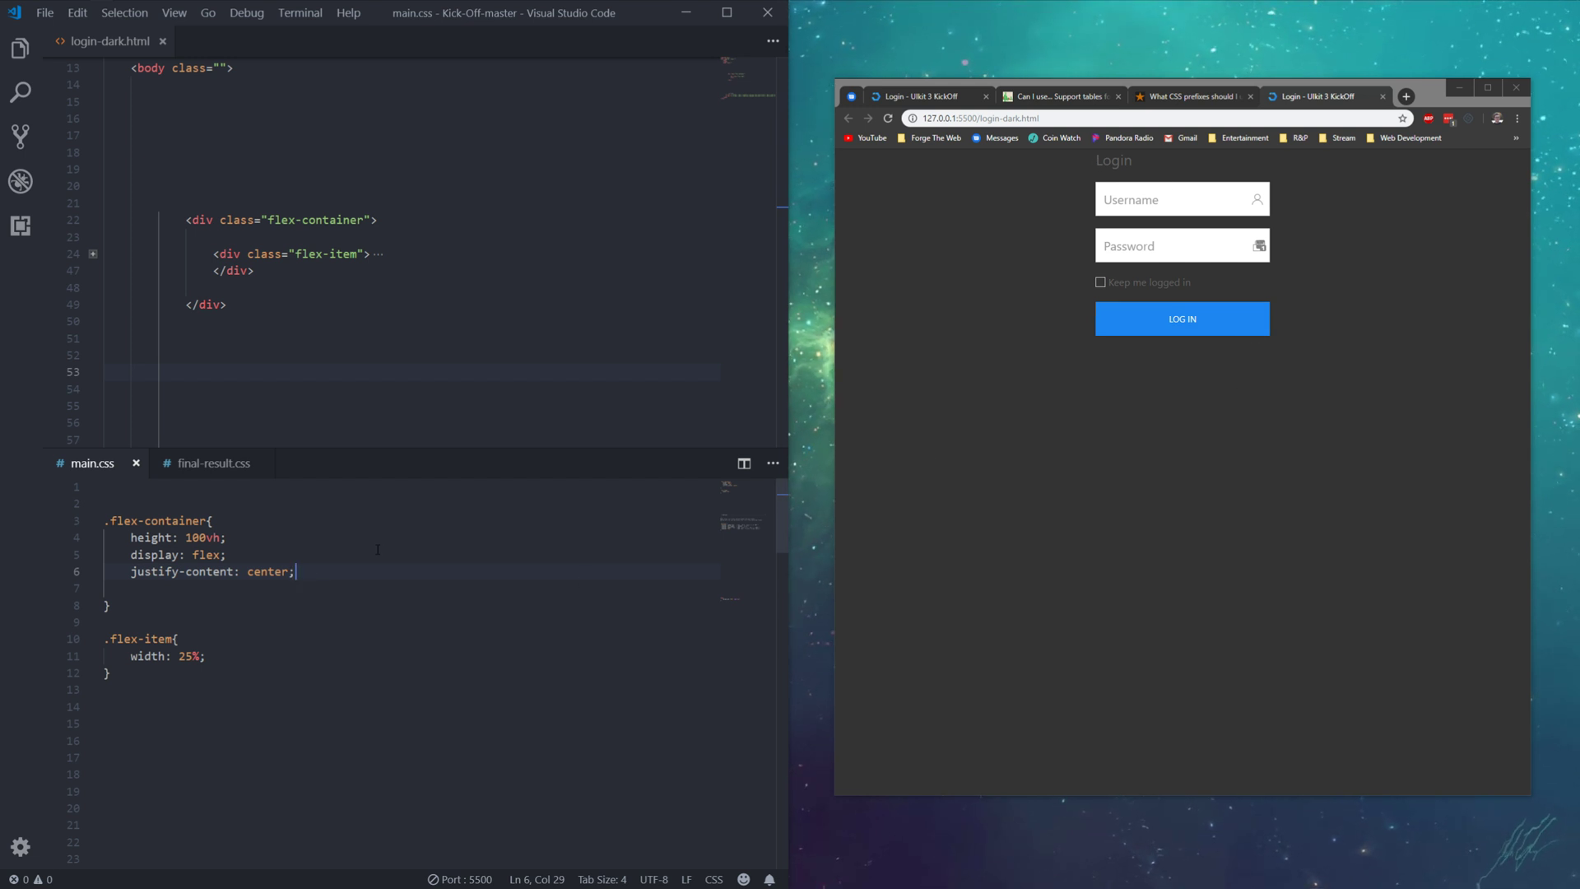
{"action": "key", "text": "Return"}
{"action": "type", "text": "al"}
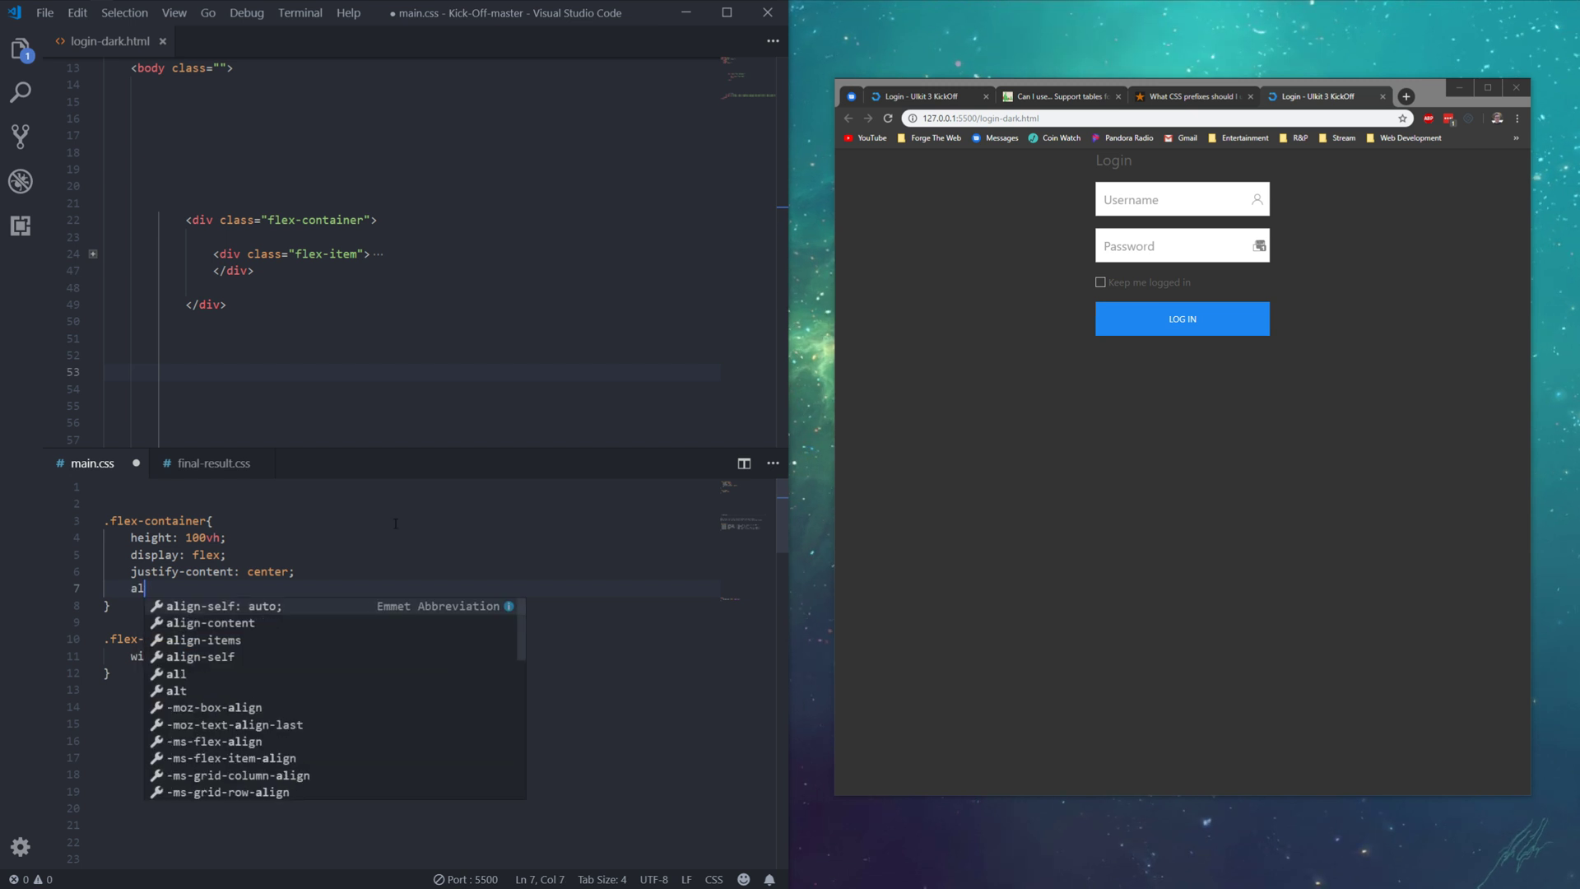
{"action": "type", "text": "ign-i"}
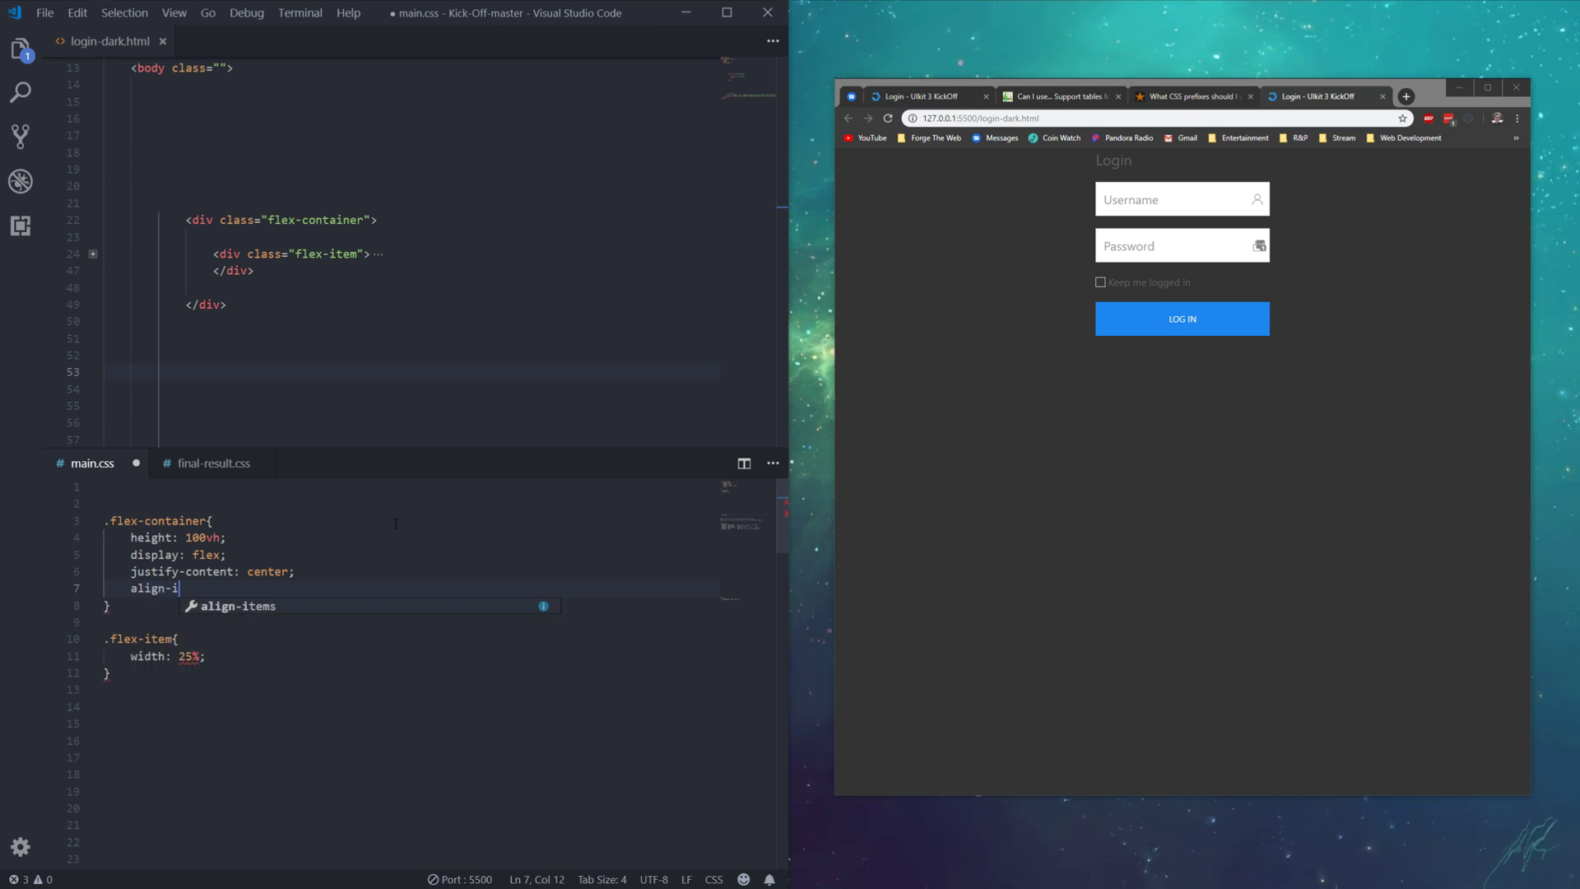
{"action": "key", "text": "Tab"}
{"action": "type", "text": "center;"}
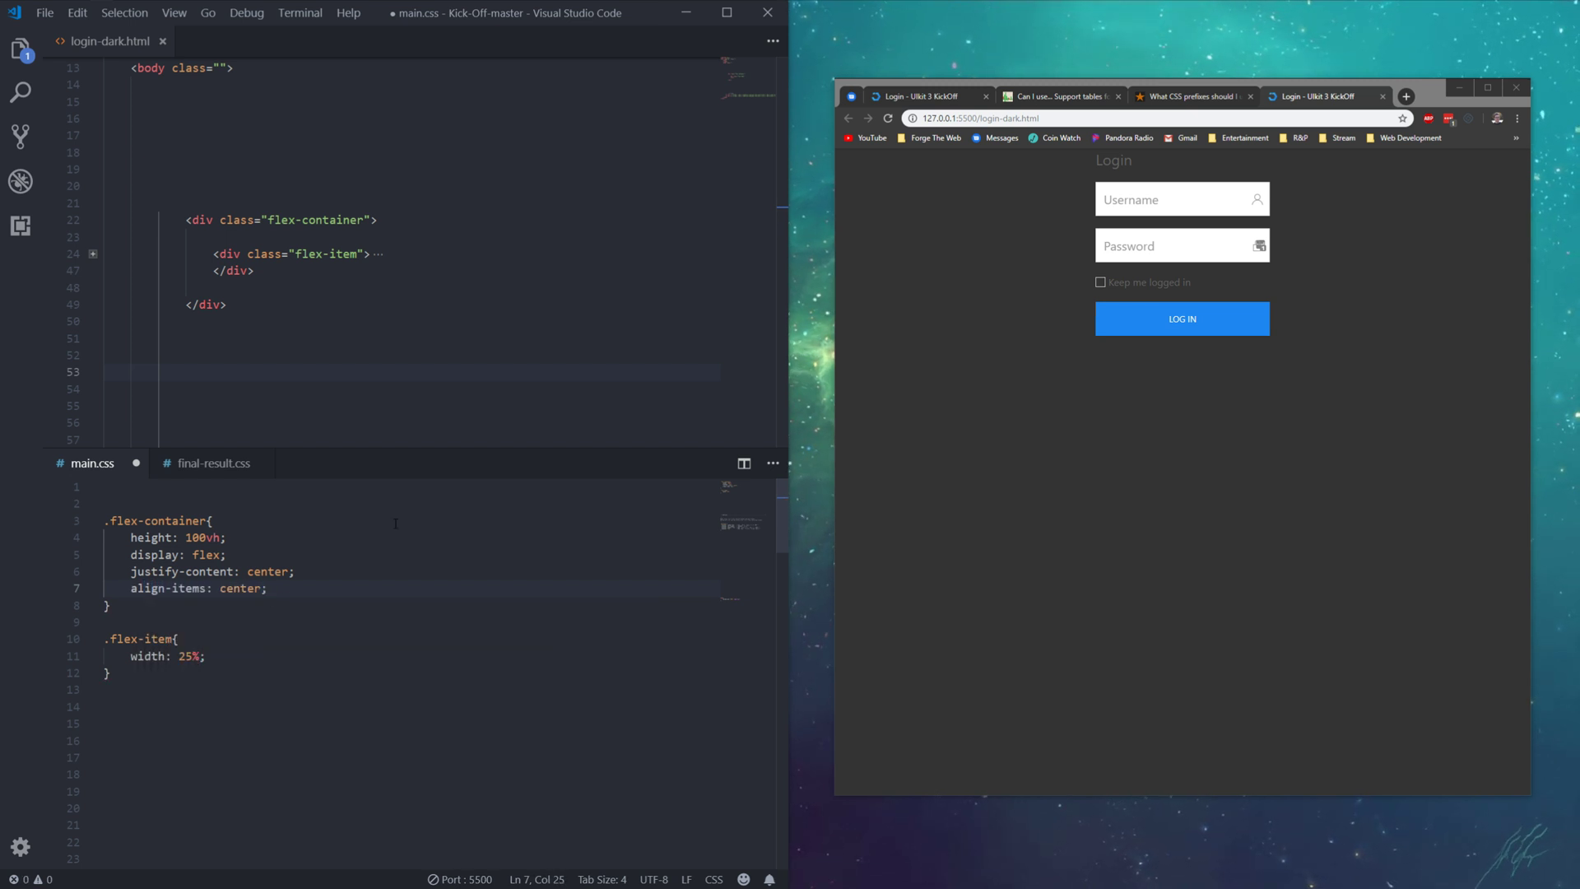
{"action": "key", "text": "ctrl+s"}
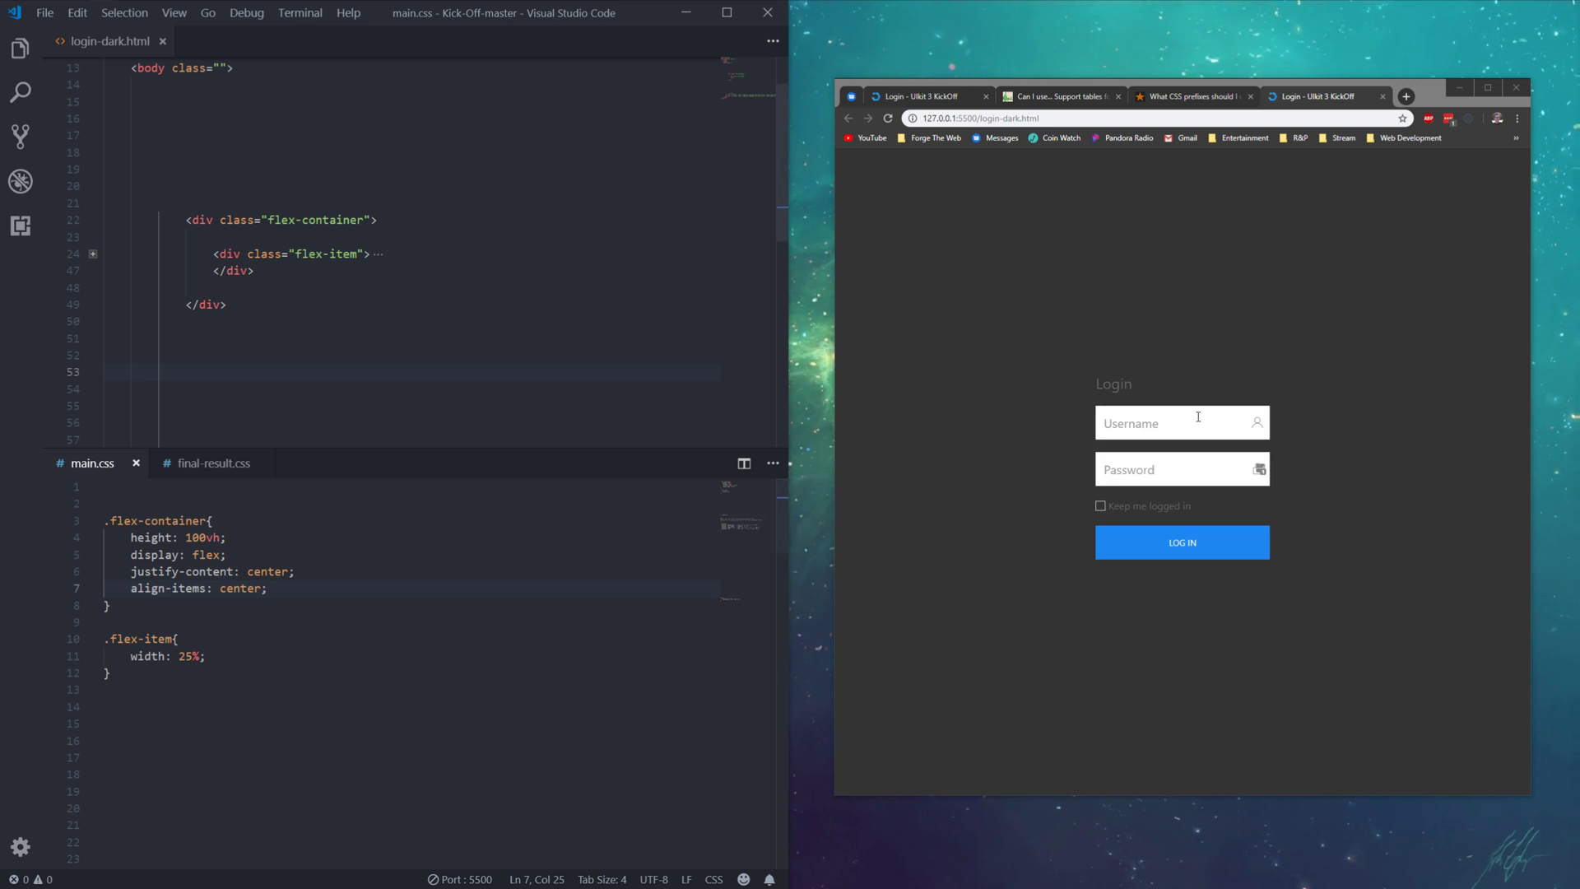
Focus the browser's login form and shrink the browser window slightly.
{"action": "left_click", "coordinate": [1143, 425]}
{"action": "left_click", "coordinate": [1145, 467]}
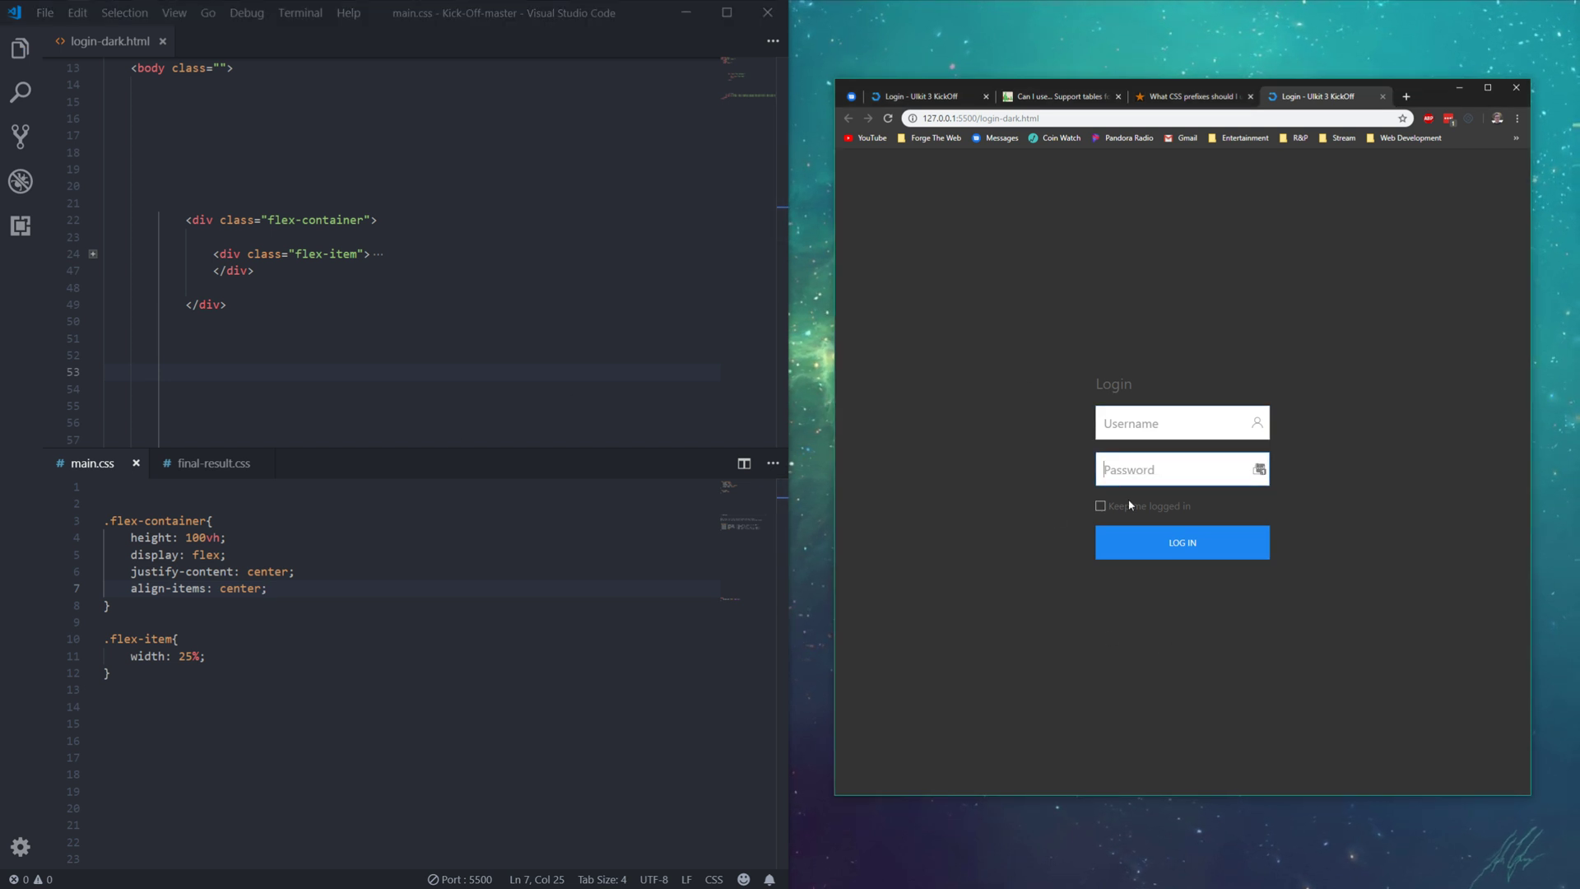
{"action": "left_click_drag", "start_coordinate": [1537, 788], "coordinate": [1501, 774]}
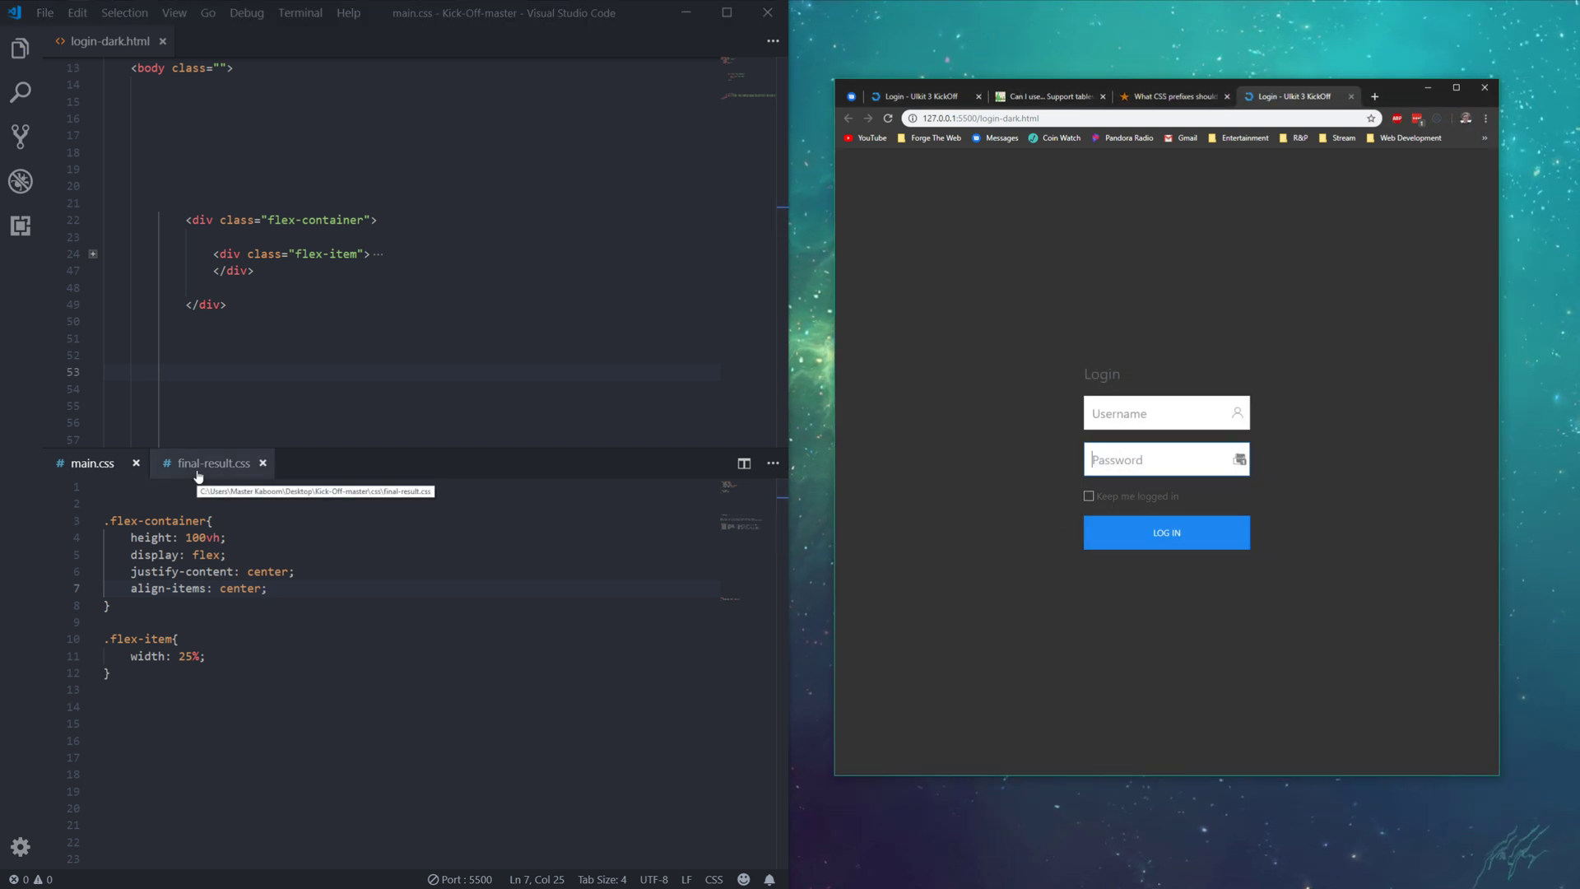
Show final-result.css's -webkit-box display value alongside the Can I use flex table.
{"action": "left_click", "coordinate": [212, 462]}
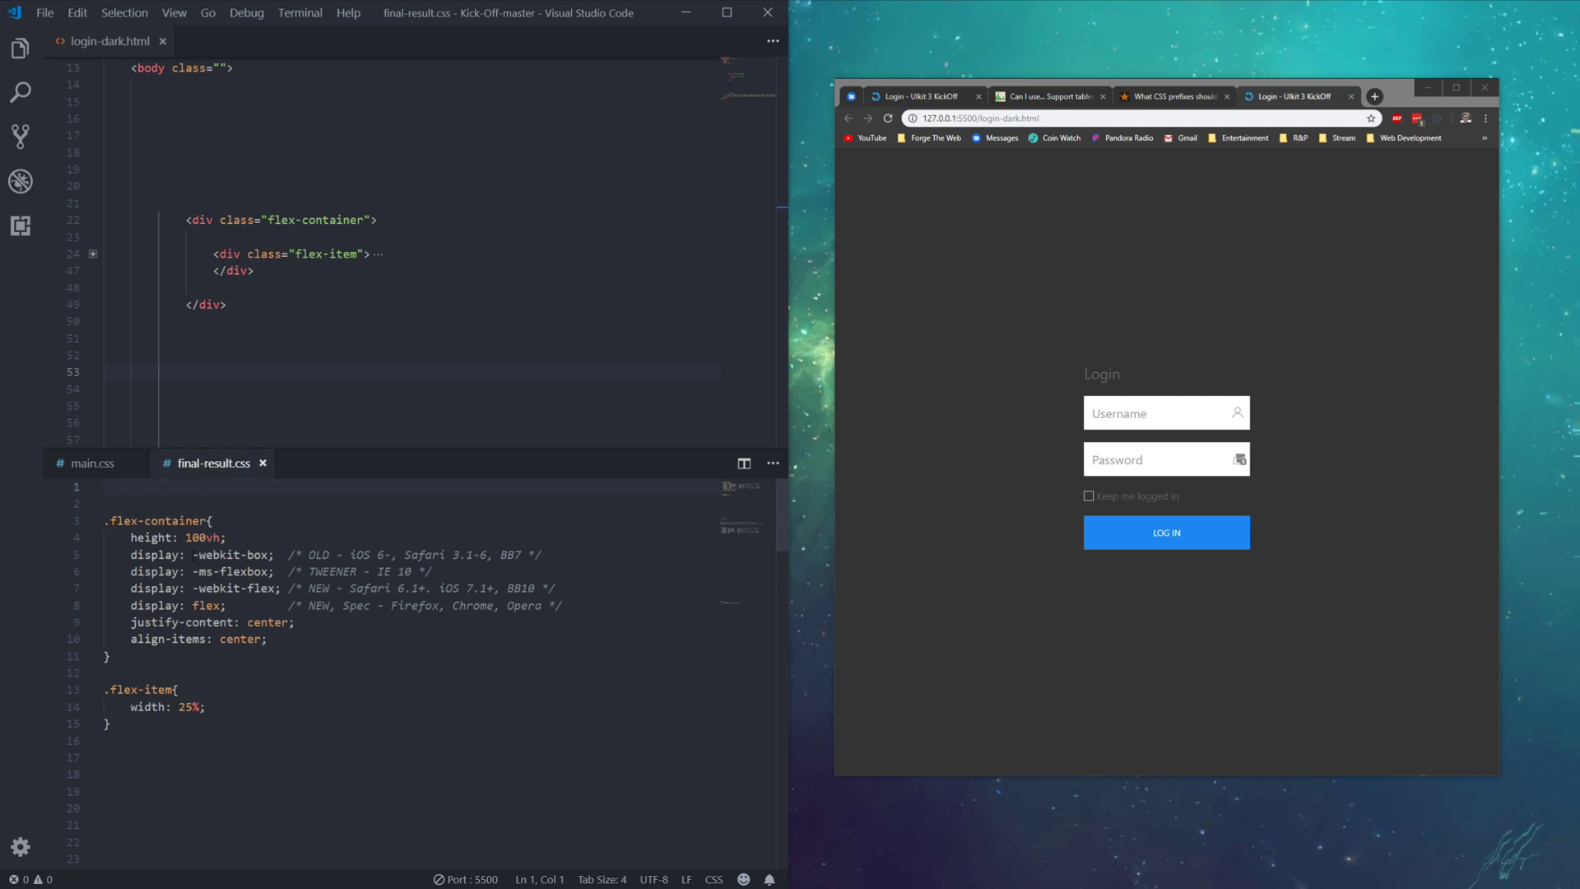
{"action": "left_click", "coordinate": [194, 554]}
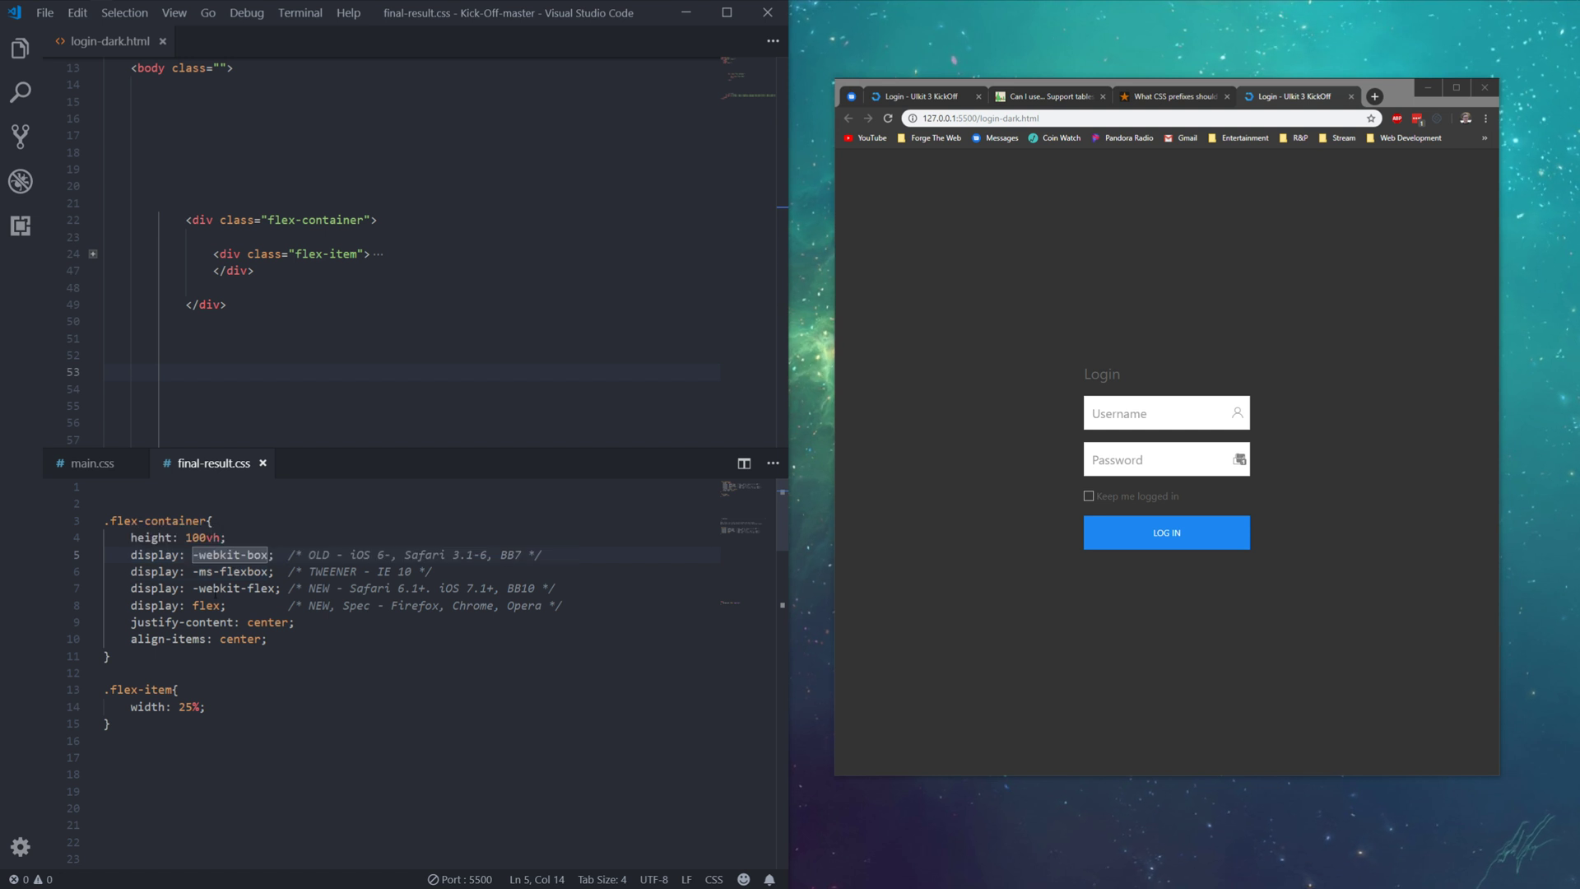
{"action": "left_click", "coordinate": [1043, 96]}
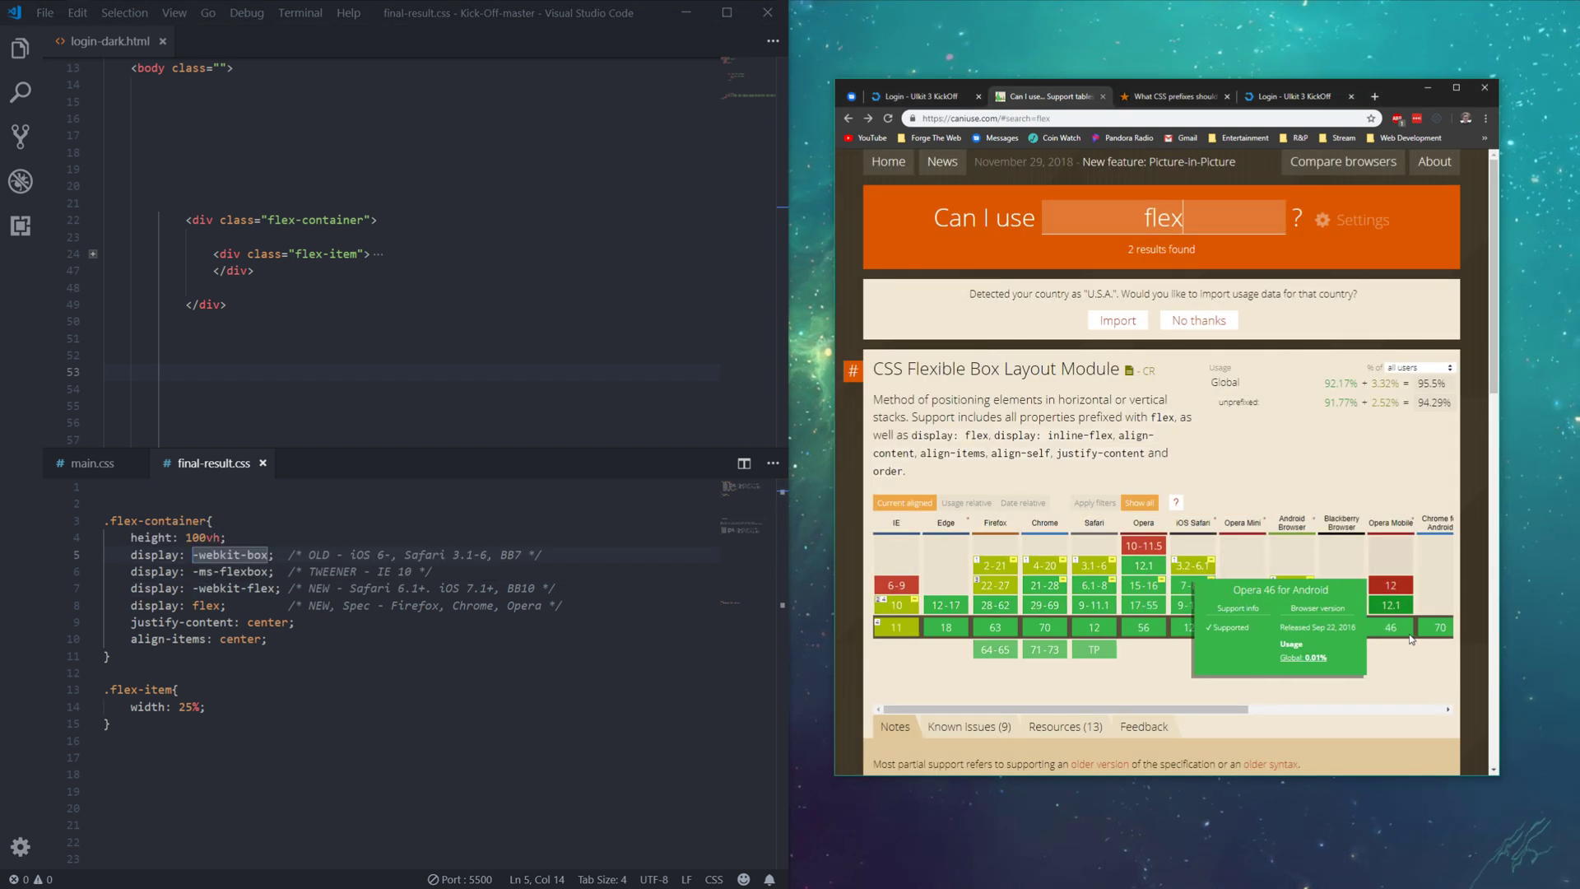
{"action": "left_click_drag", "start_coordinate": [228, 605], "coordinate": [130, 605]}
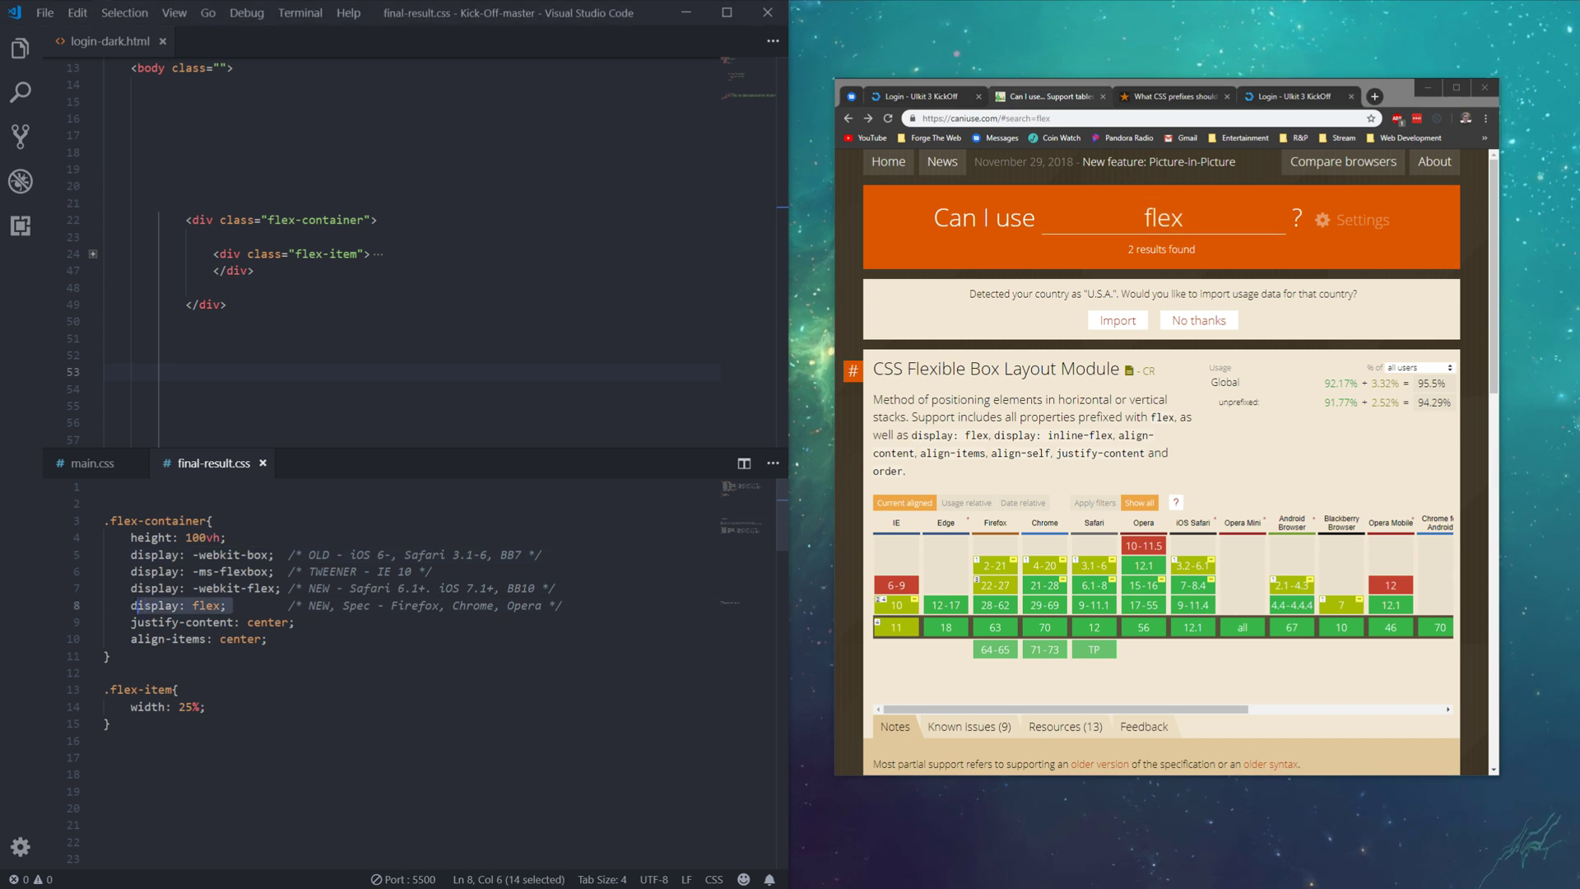